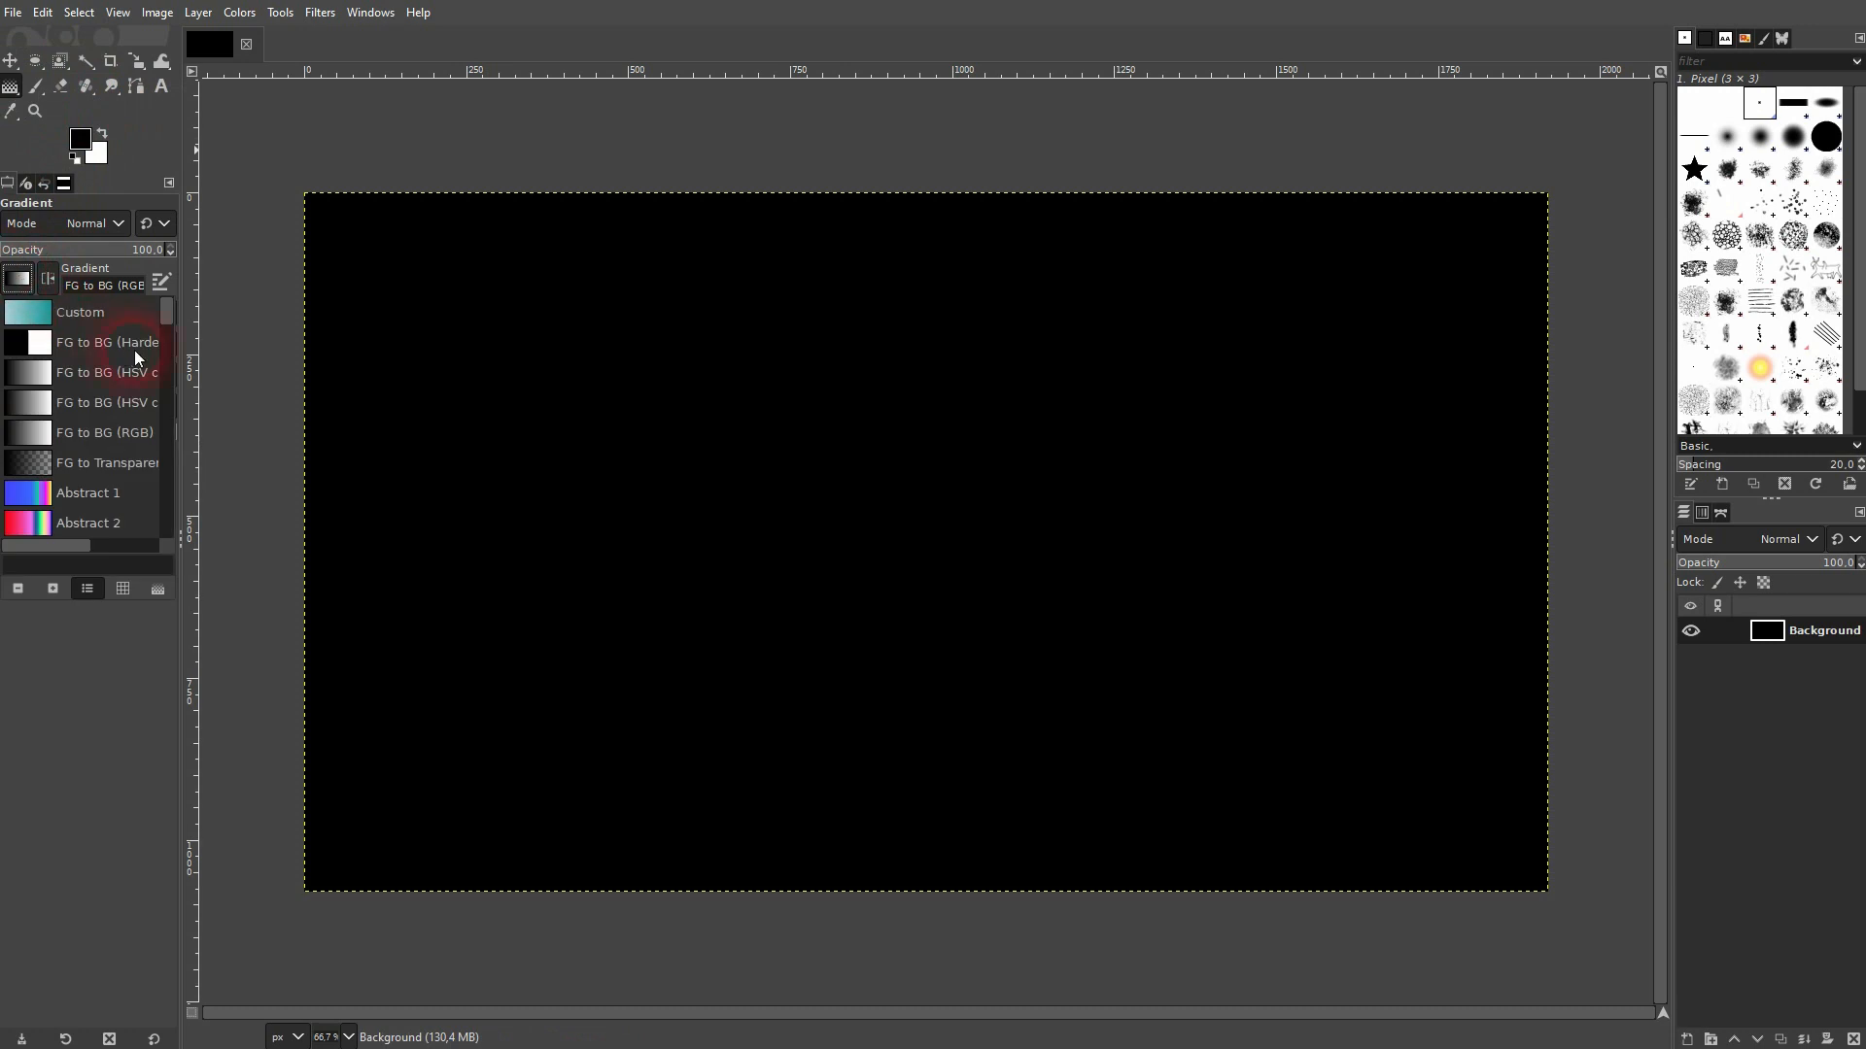
Step: Choose the first Full saturation spectrum gradient as the active gradient
left_click_drag(165, 317, 166, 421)
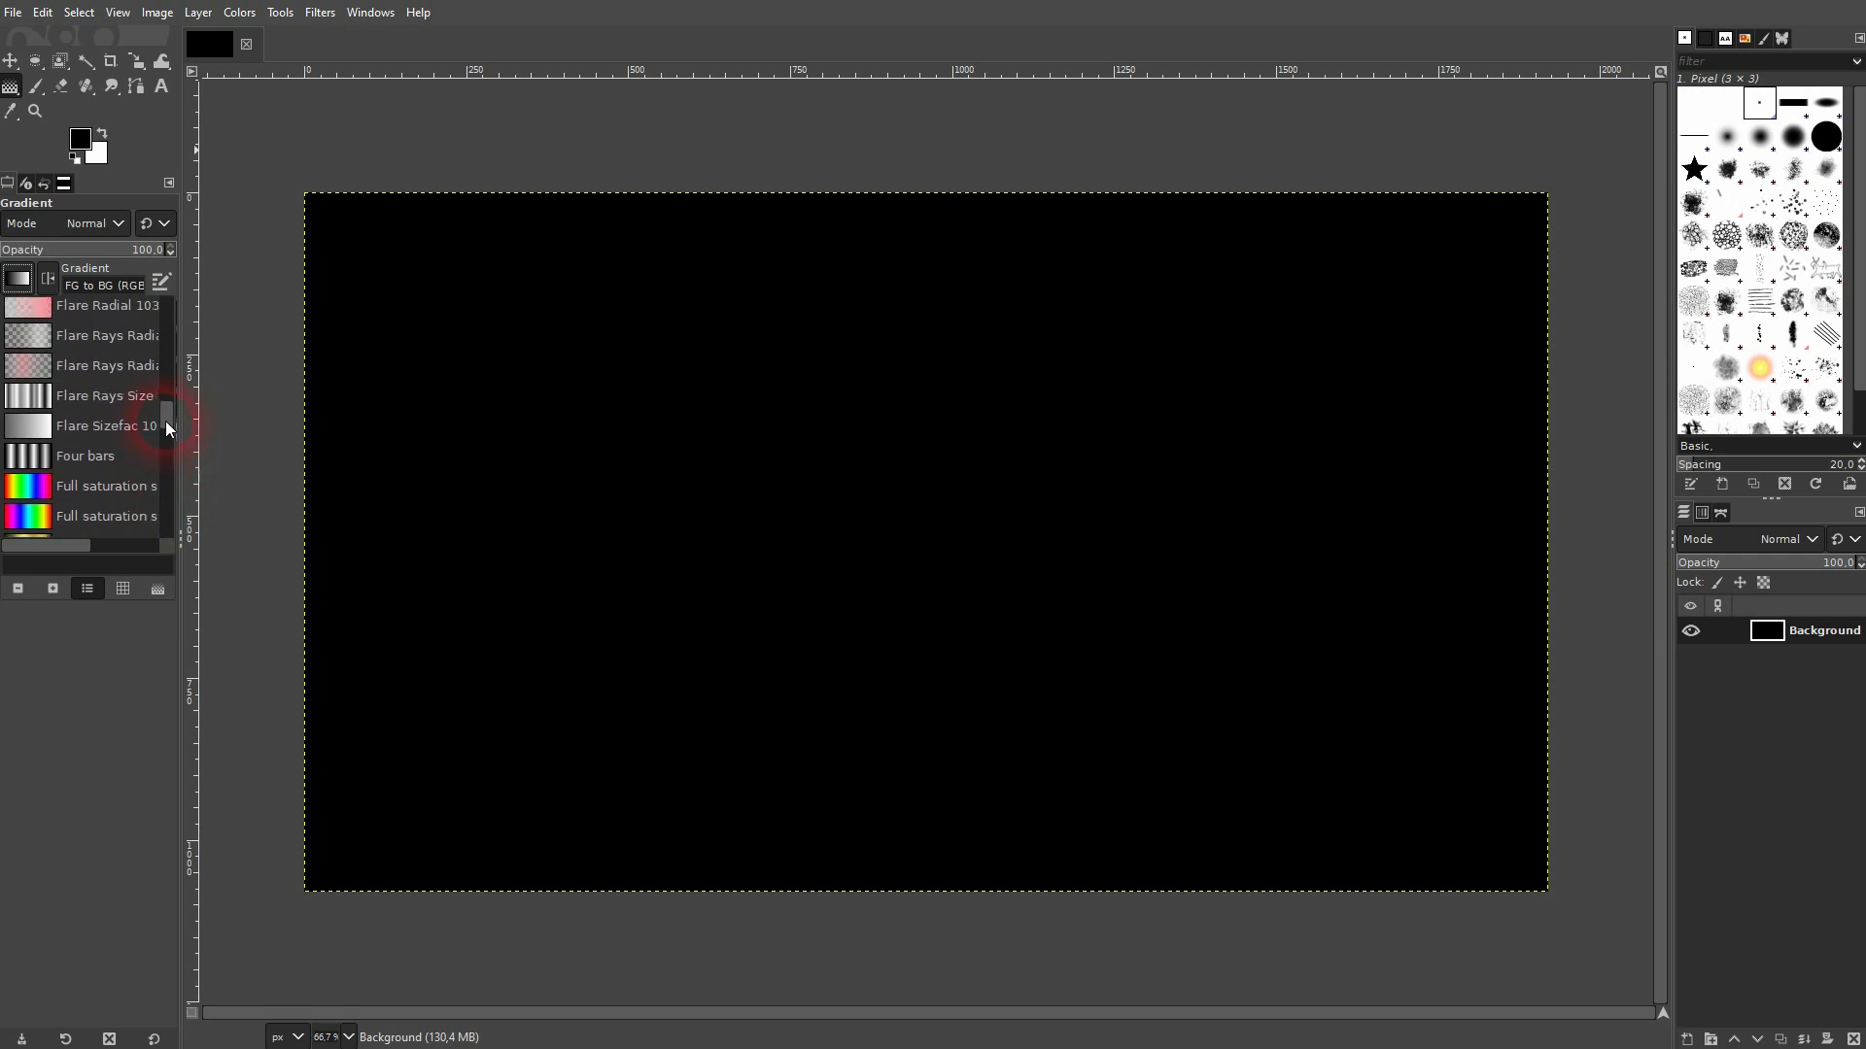
double_click(33, 489)
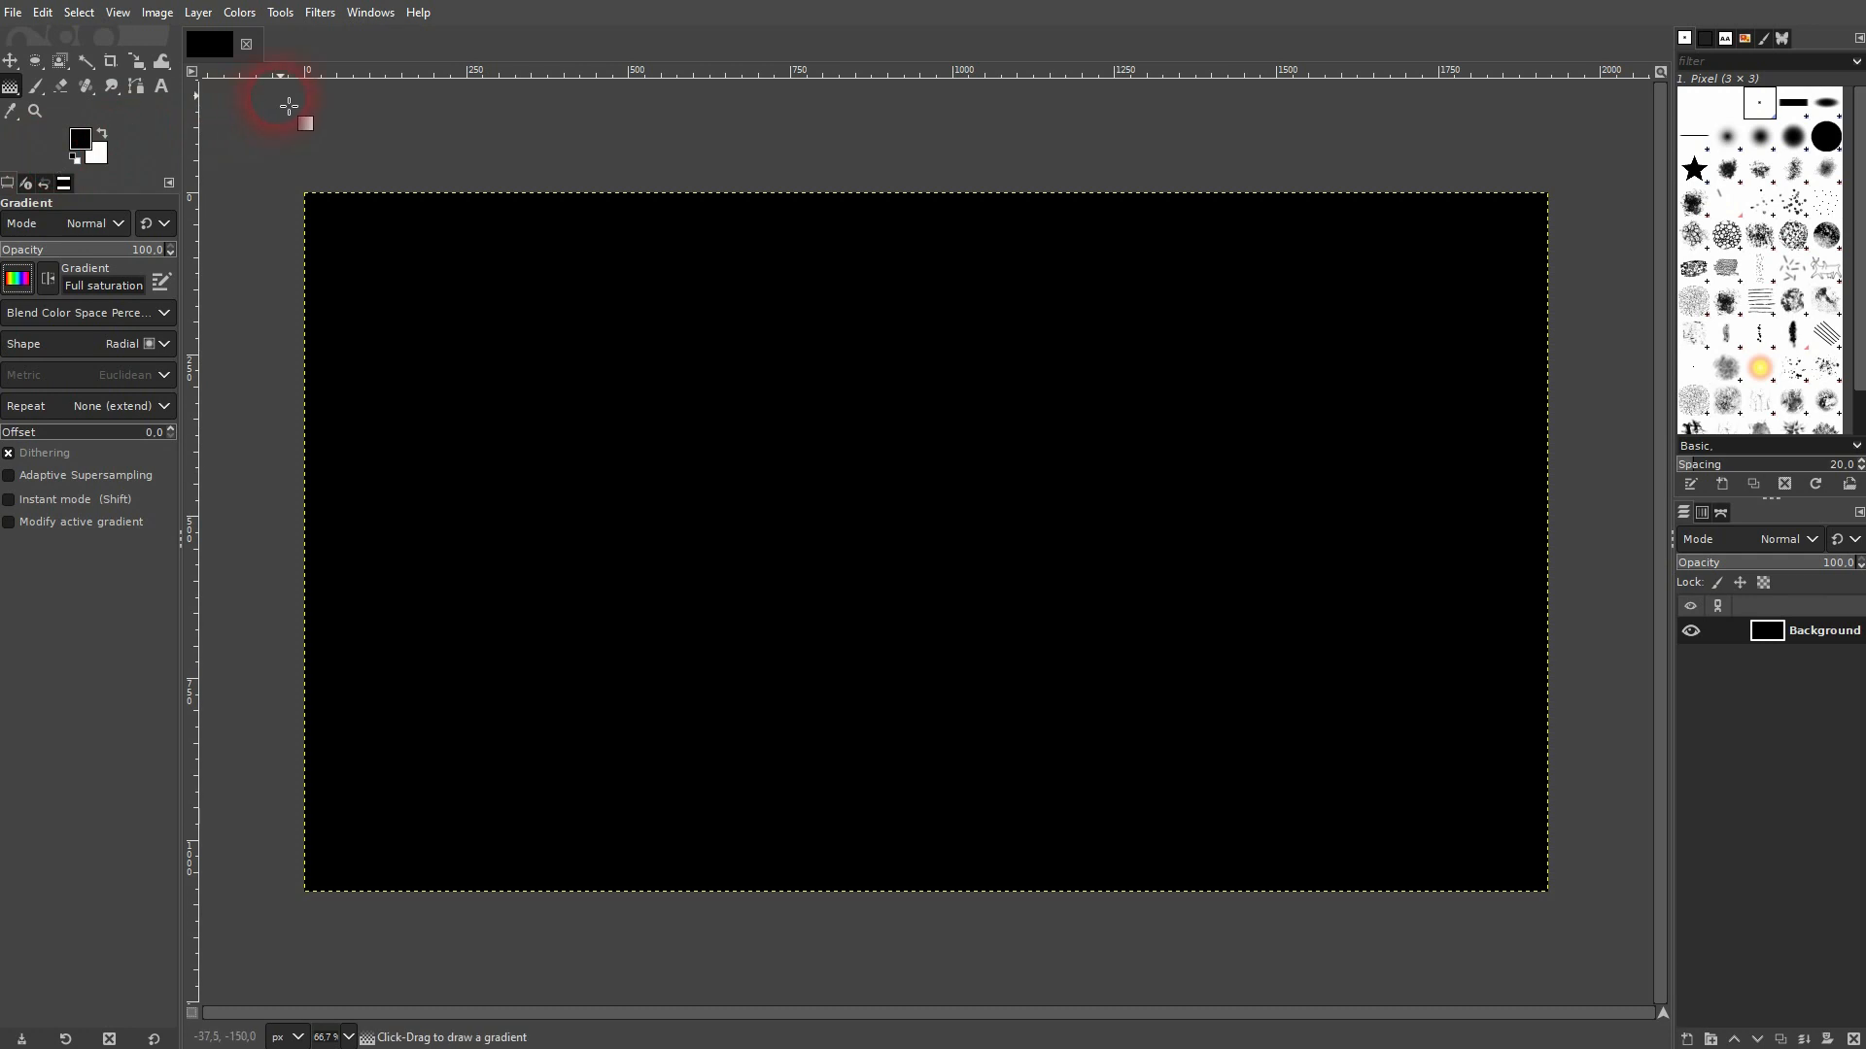
left_click(312, 13)
left_click(312, 15)
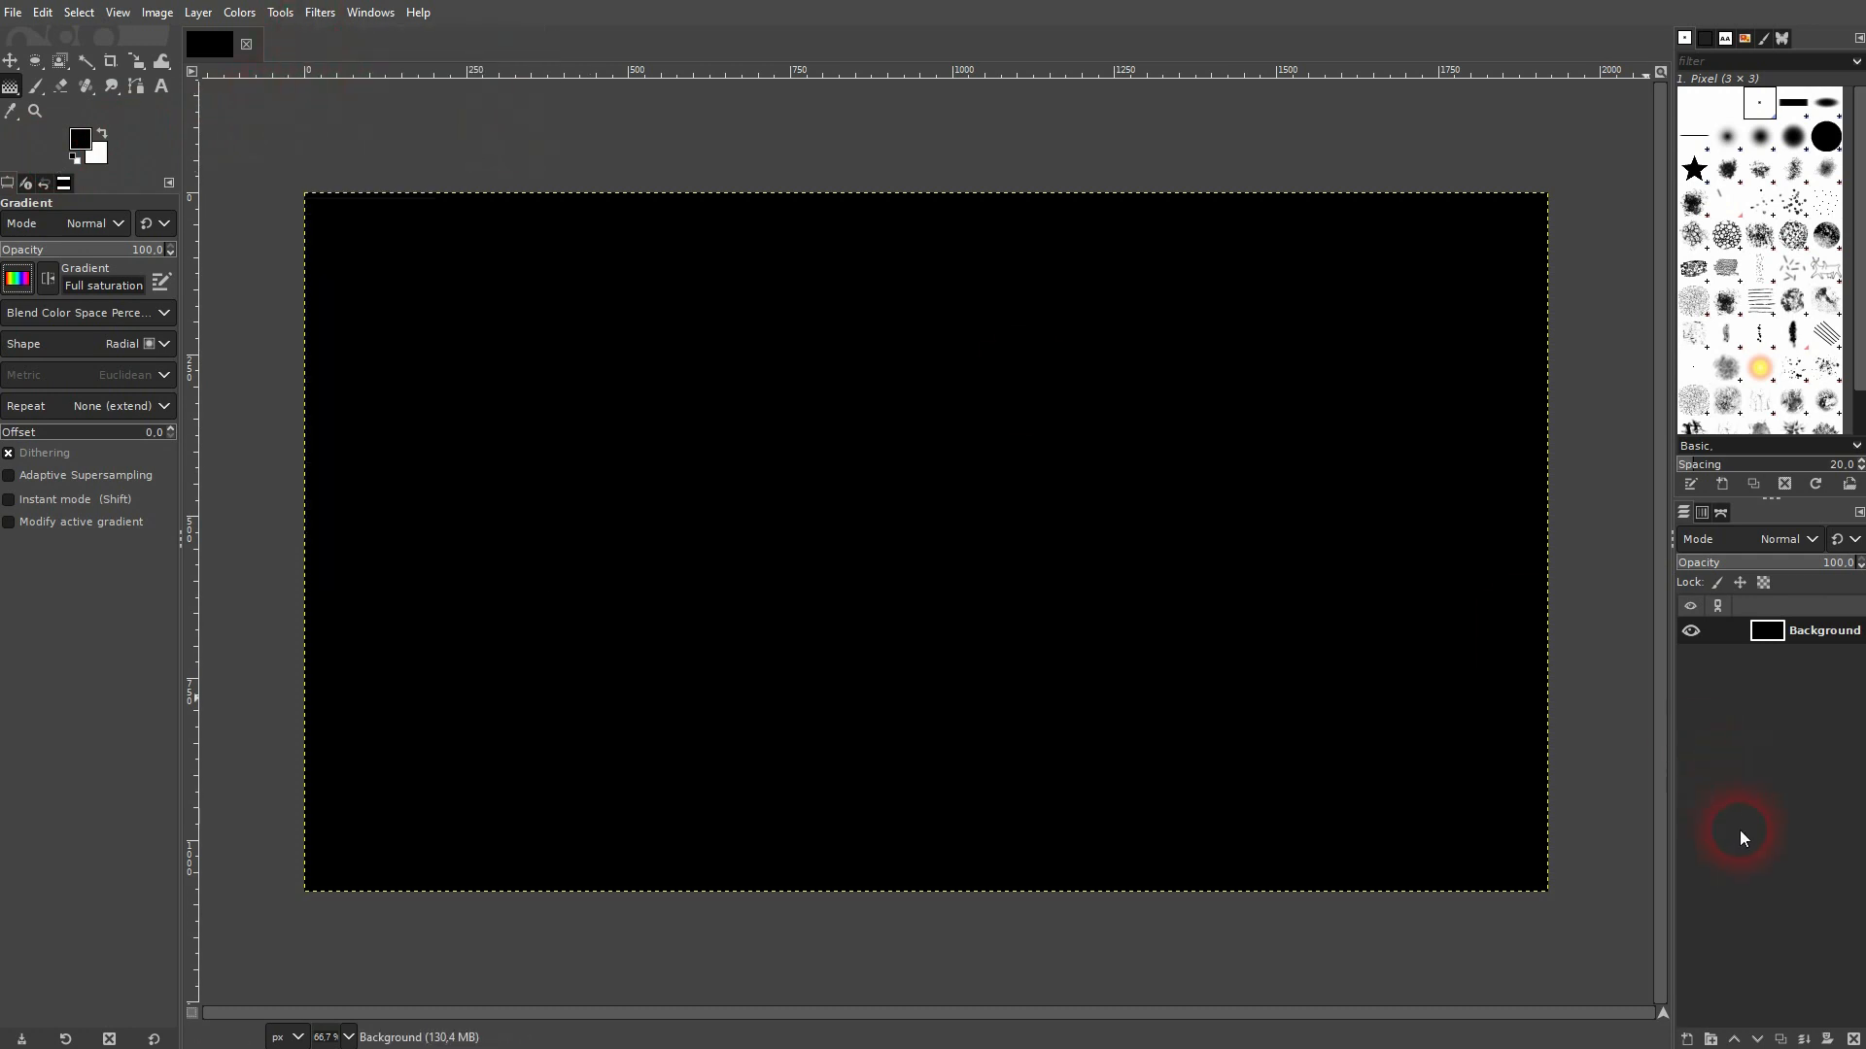
Step: Create a new 1920 × 1080 px layer named abstract, filled with transparency
left_click(1687, 1039)
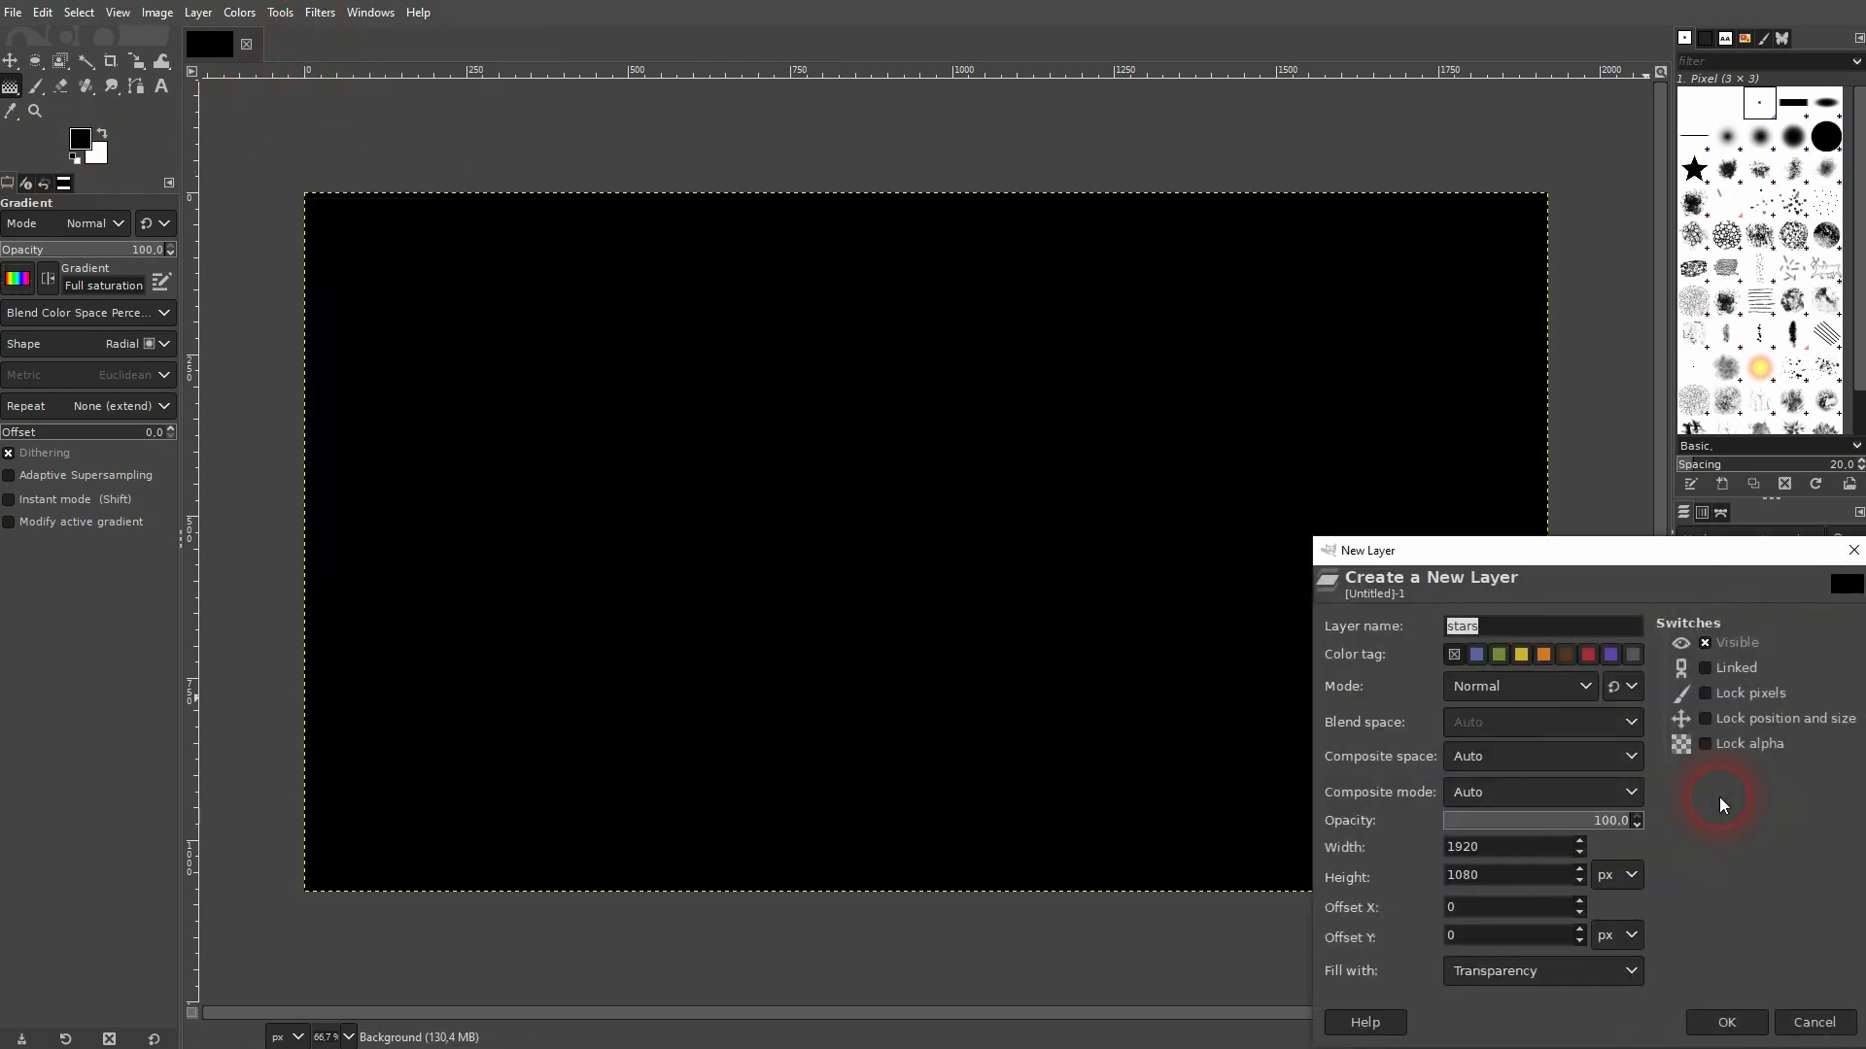
type("abstravct")
key("BackSpace")
key("BackSpace")
key("BackSpace")
type("ct")
left_click(1625, 968)
left_click(1576, 928)
left_click(1723, 1022)
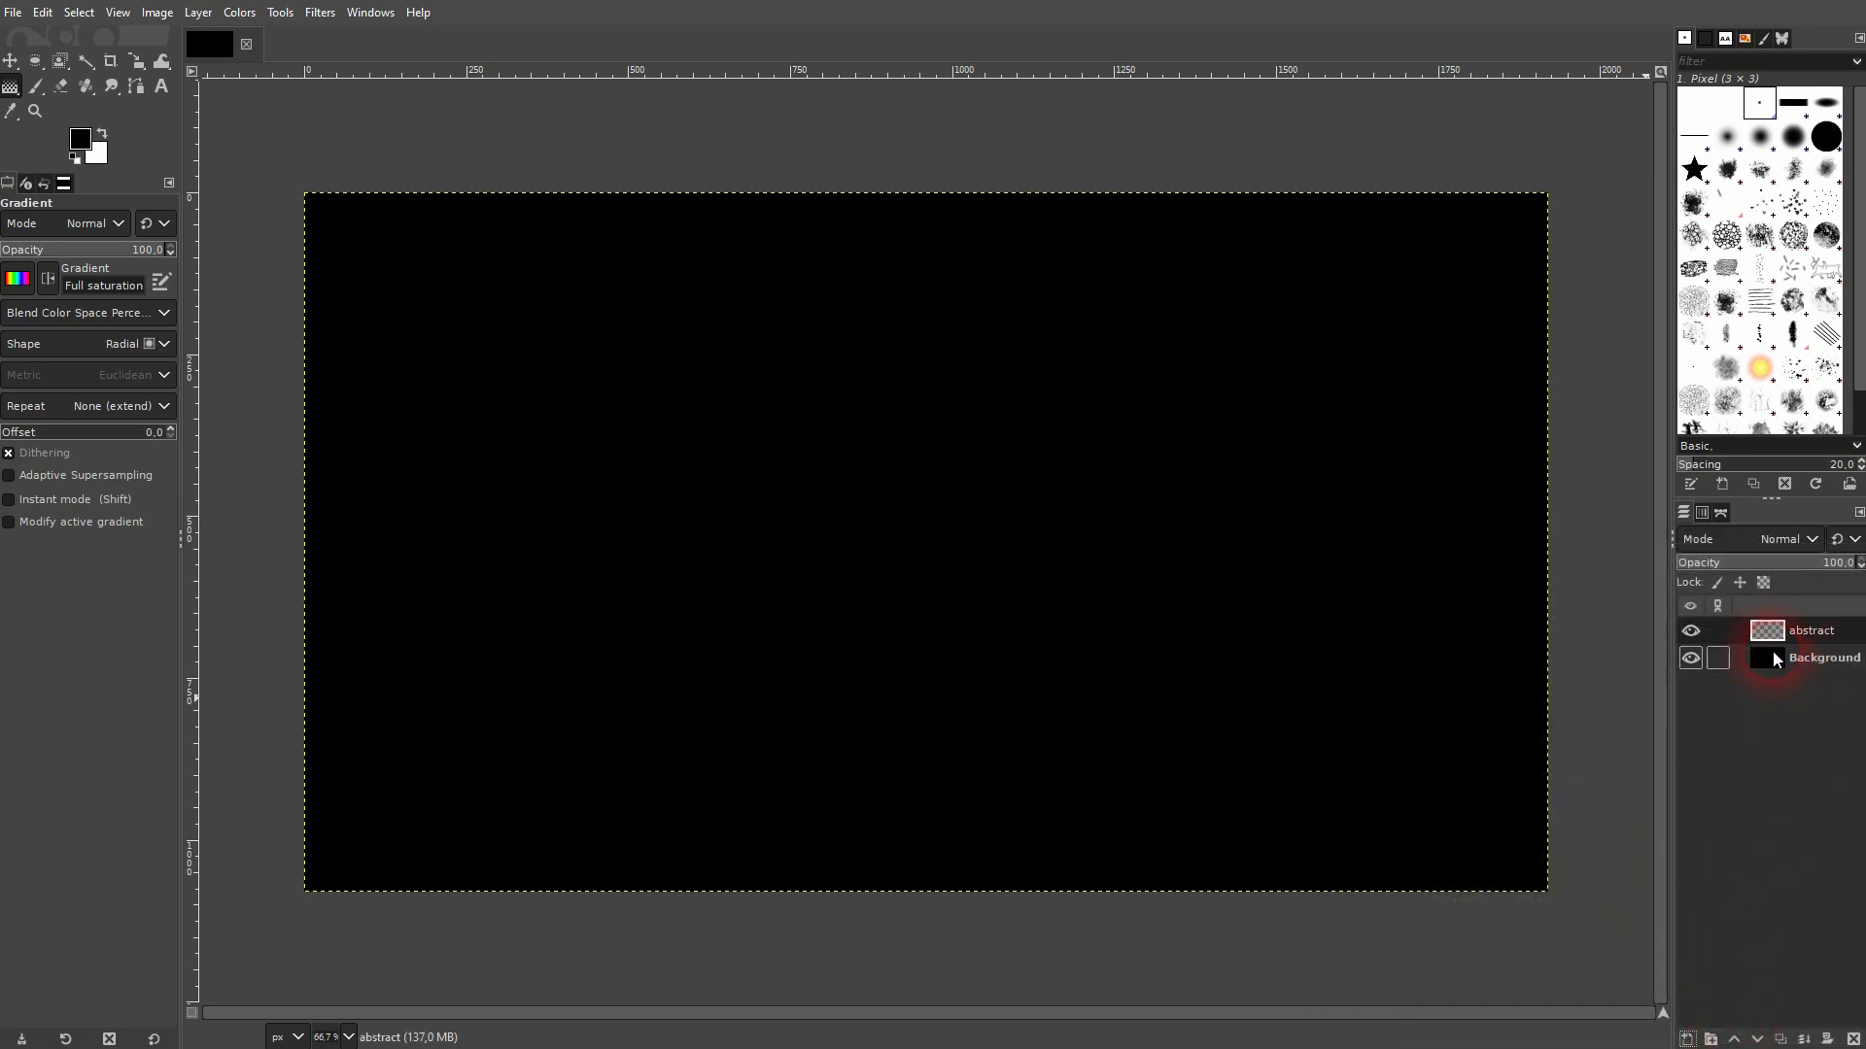
Step: Start the Flame fractal filter on the abstract layer with sample density 20.00 and the custom gradient as colormap
left_click(316, 13)
mouse_move(504, 418)
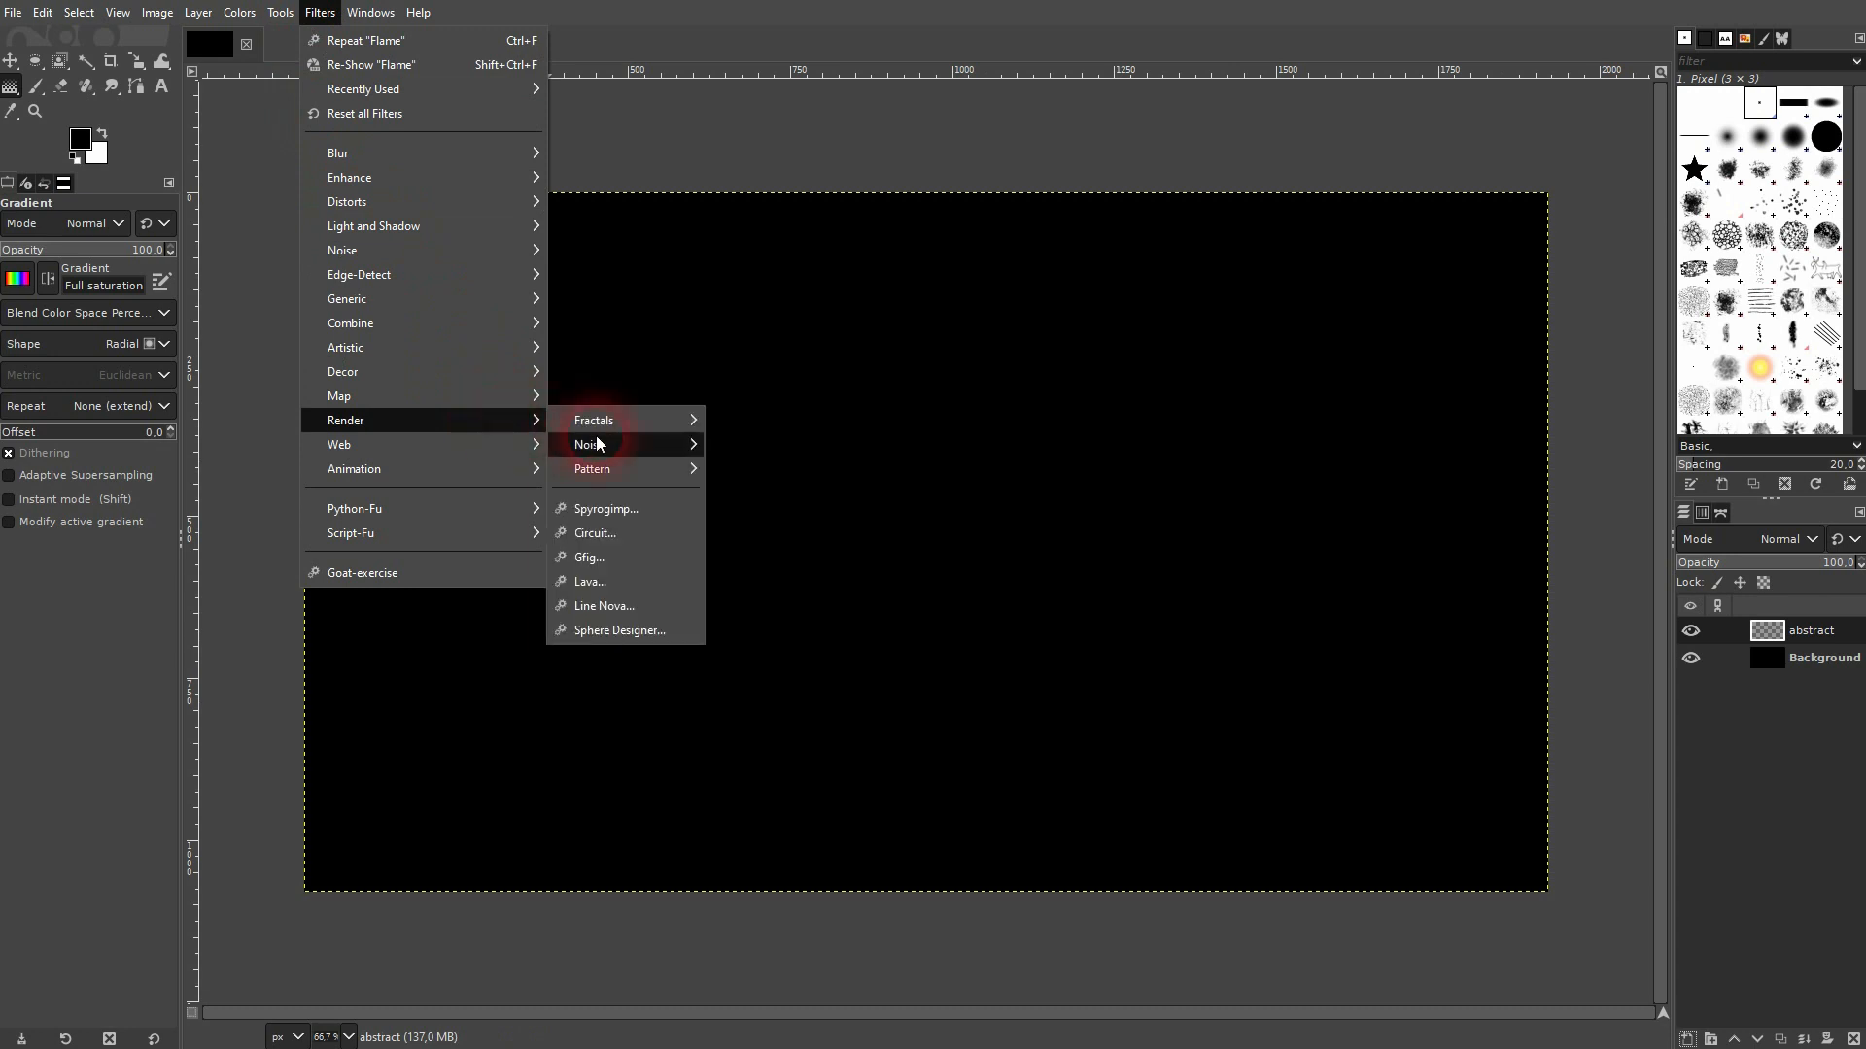
mouse_move(655, 424)
left_click(770, 423)
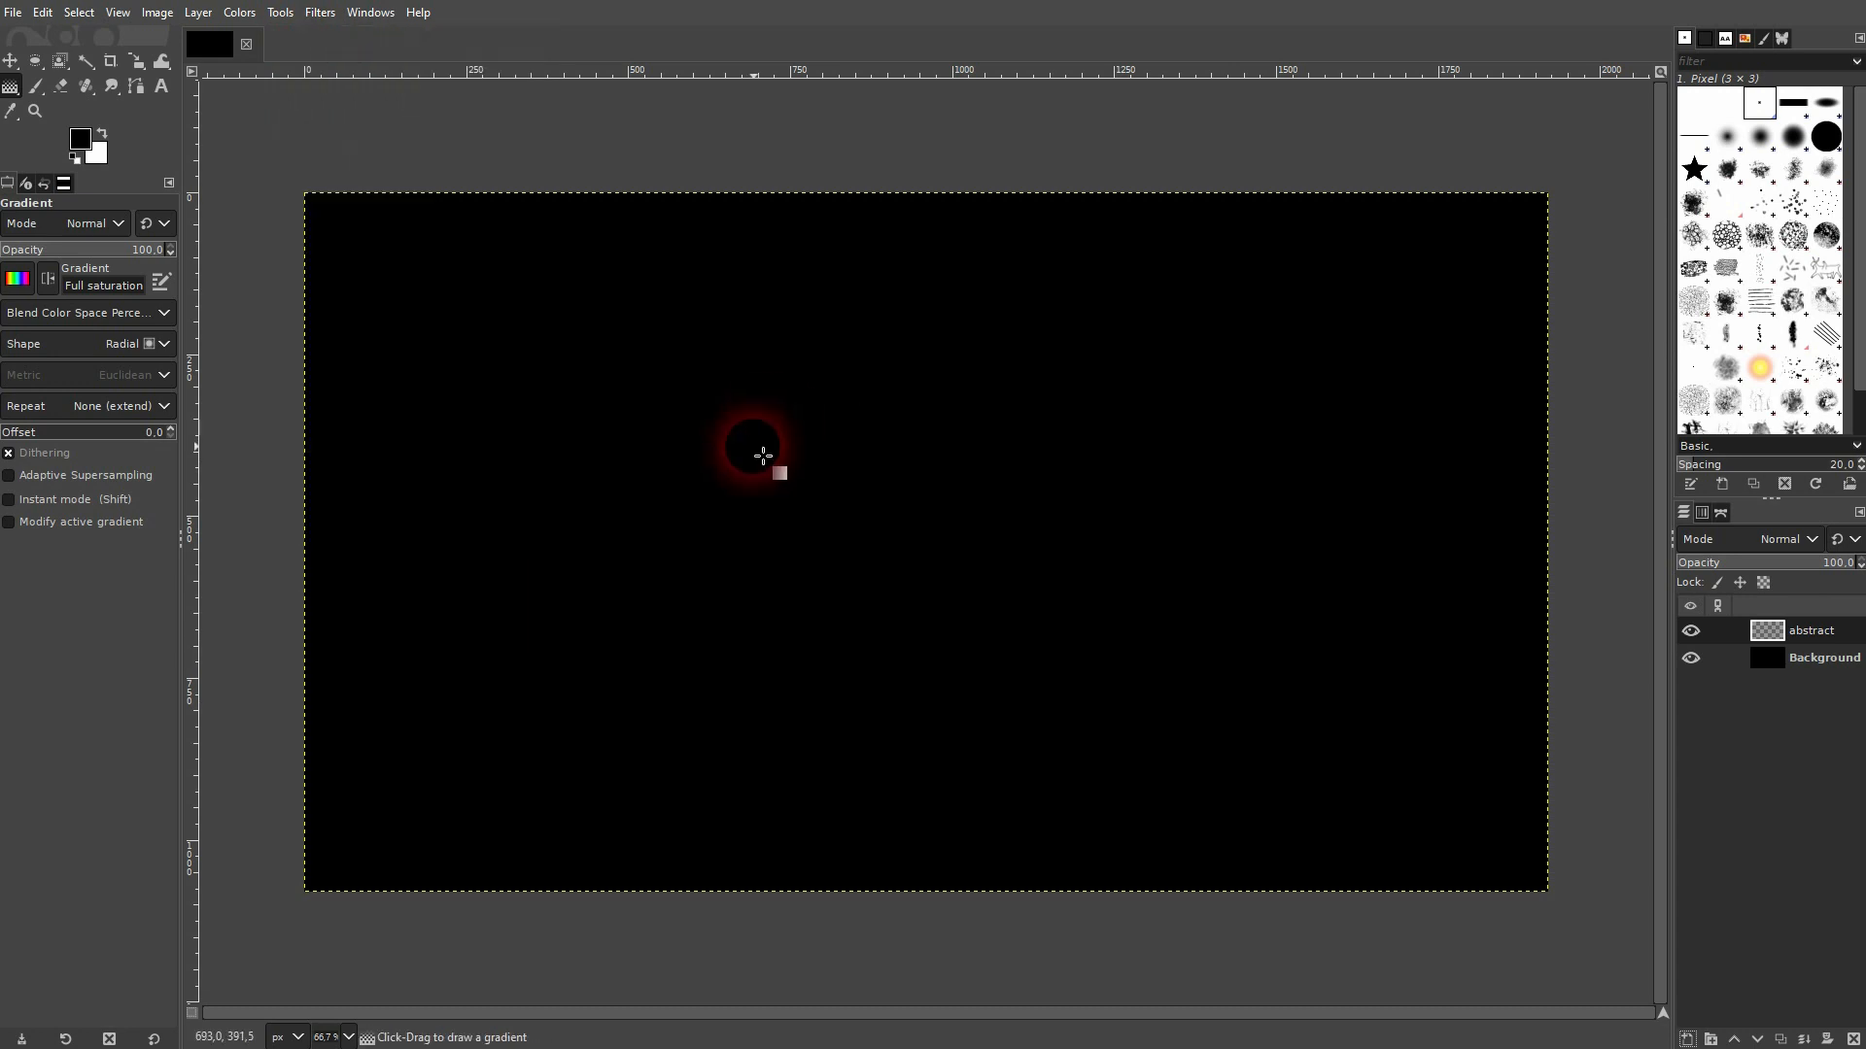
left_click(648, 305)
left_click_drag(736, 457, 789, 458)
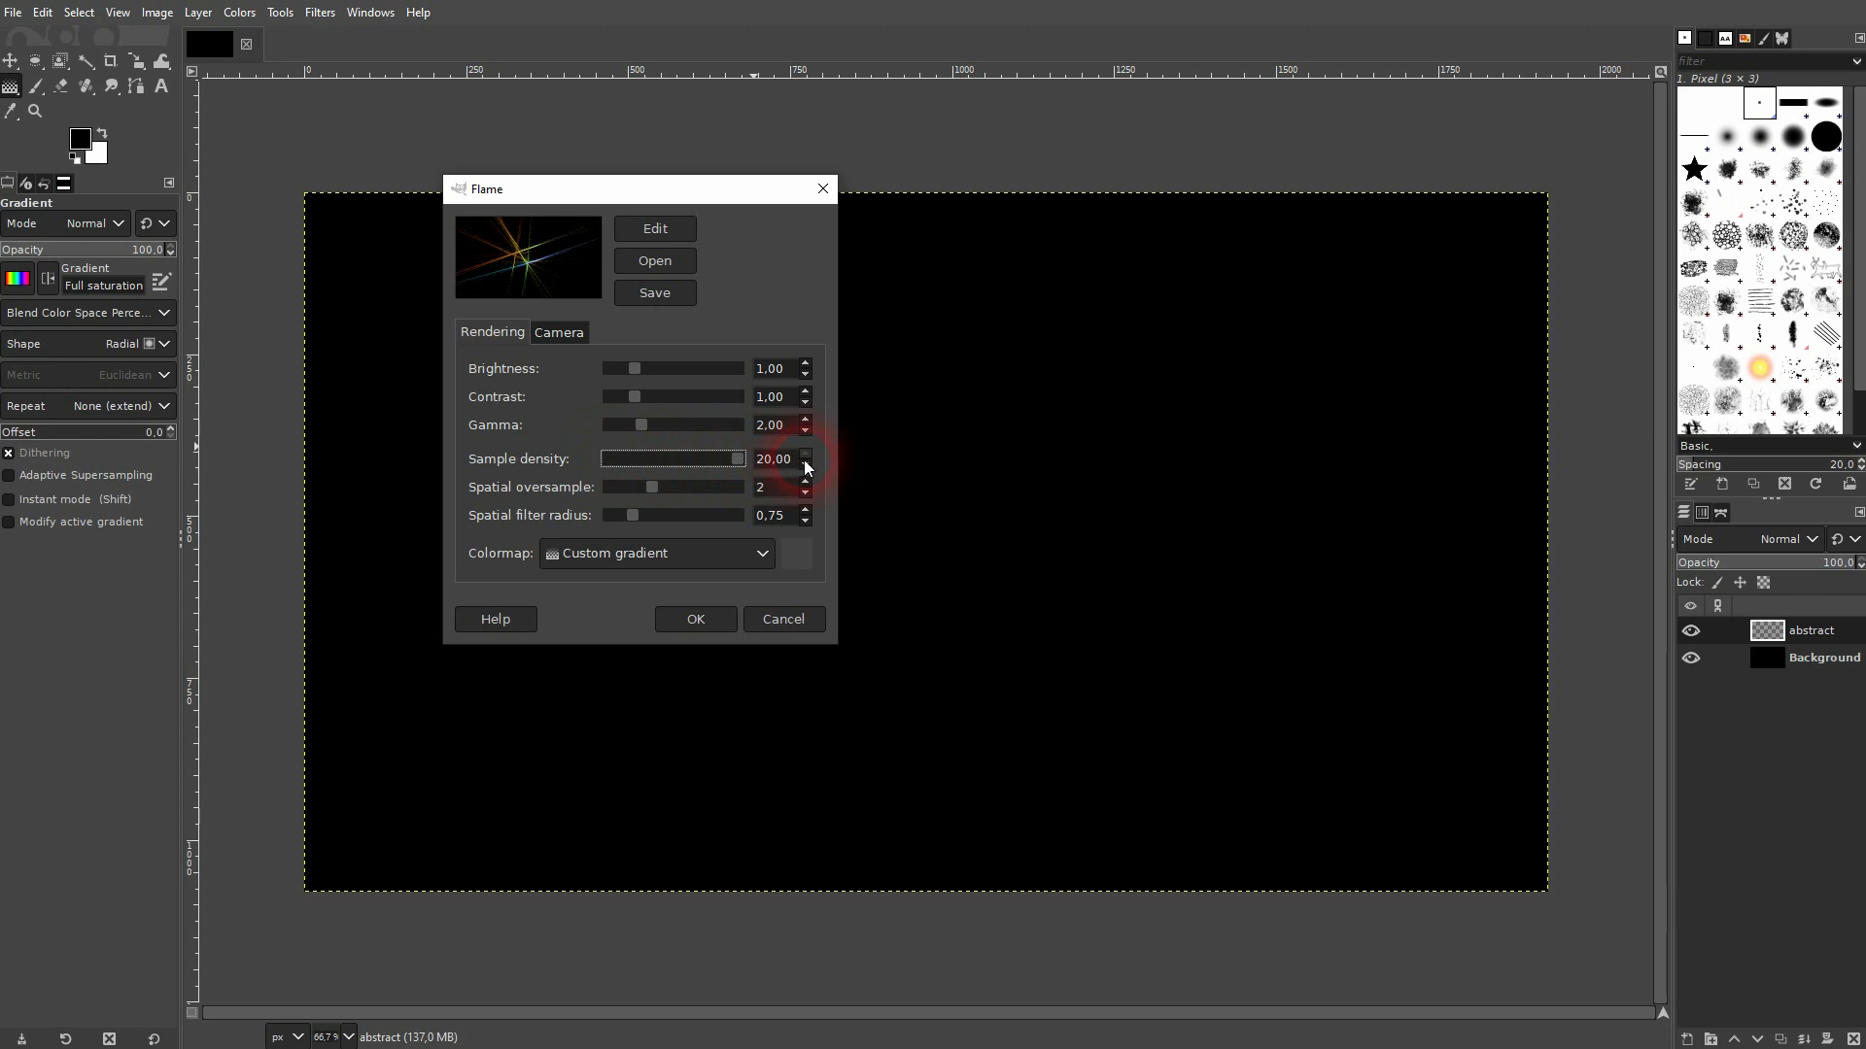
left_click(763, 553)
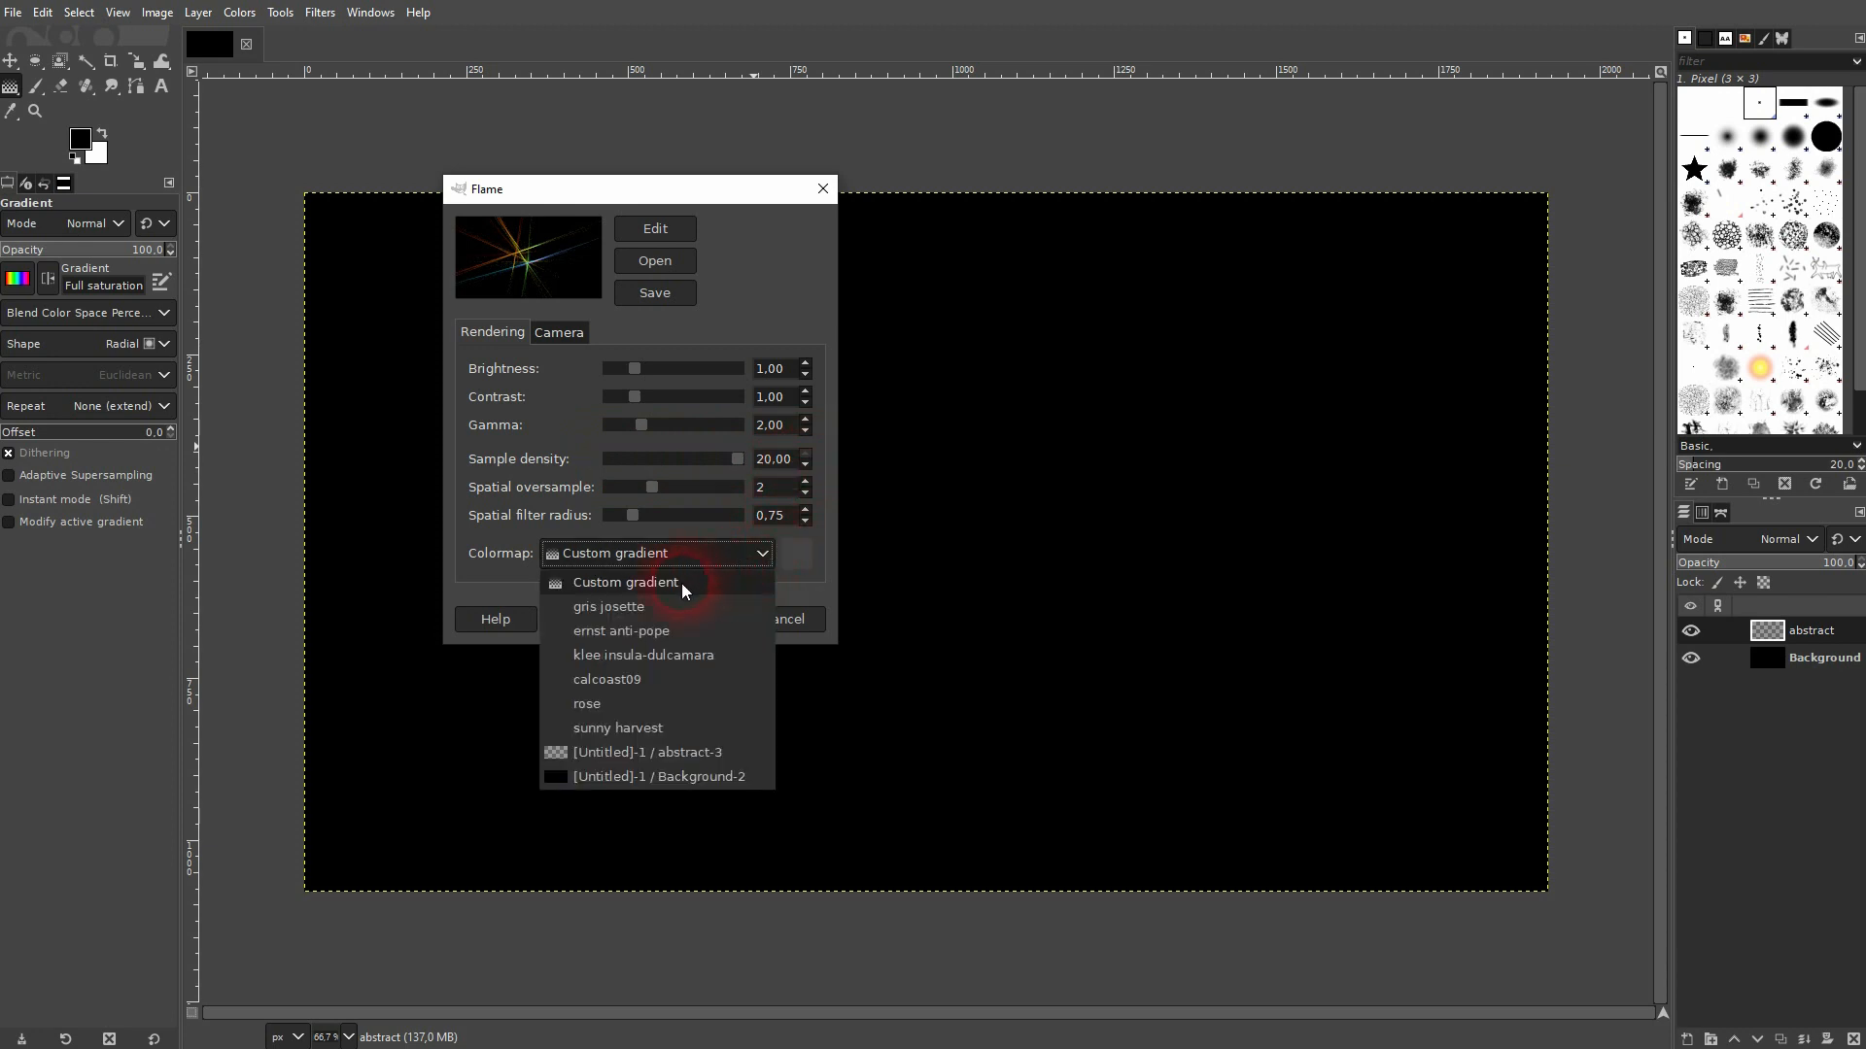
left_click(684, 583)
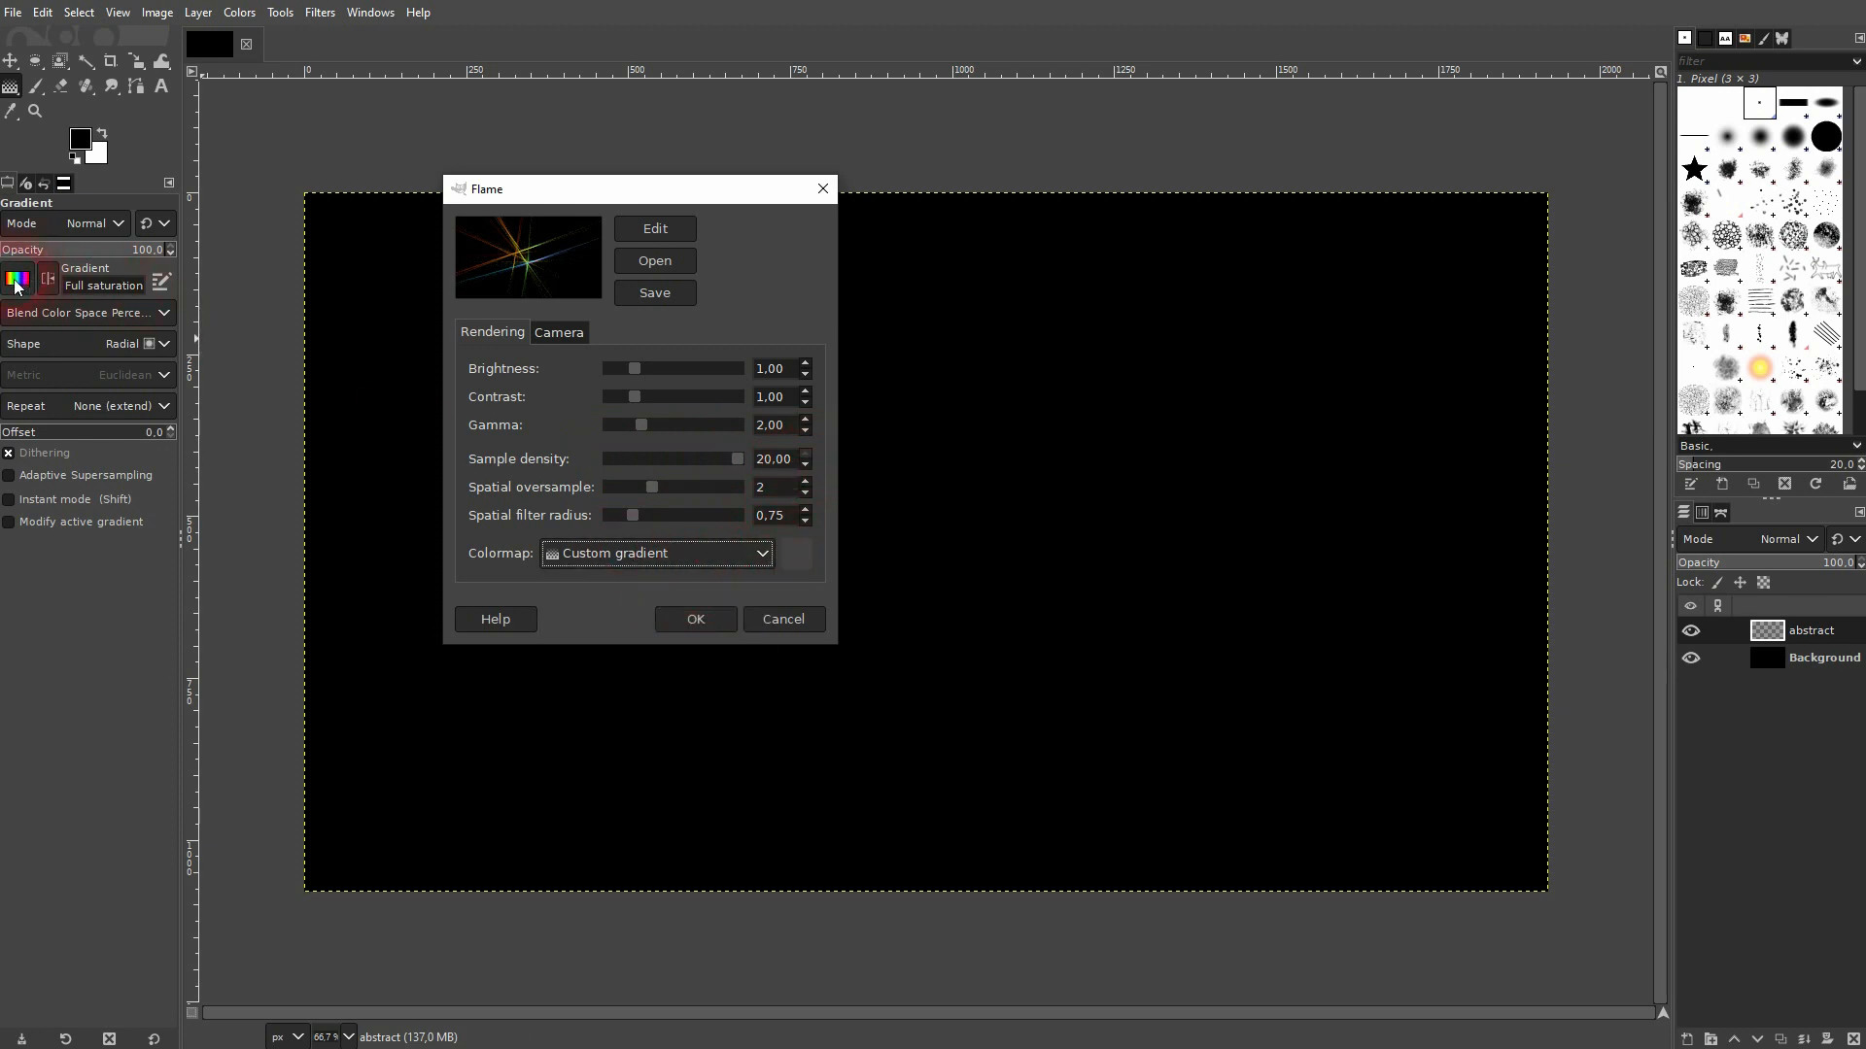
Step: Edit the flame shape, setting its variation to Cylinder and choosing the direction in the last row and column of the grid
left_click(644, 231)
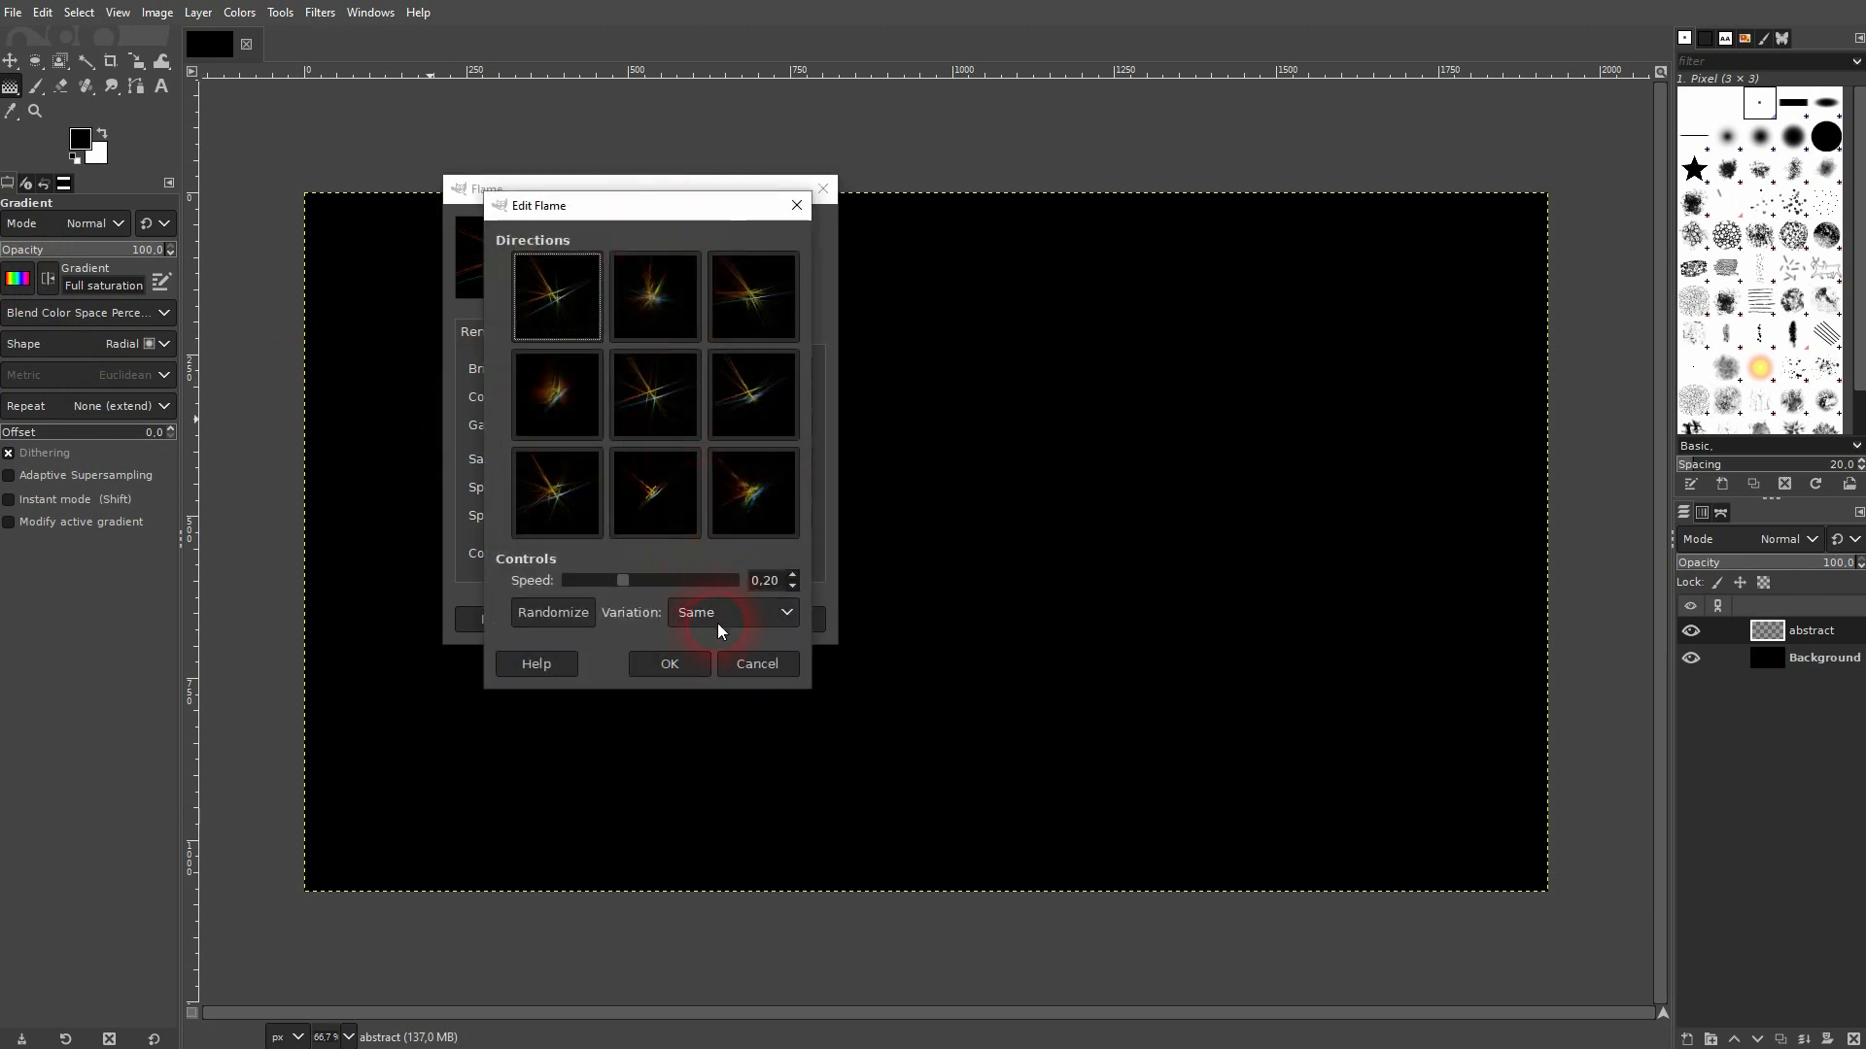
left_click(718, 625)
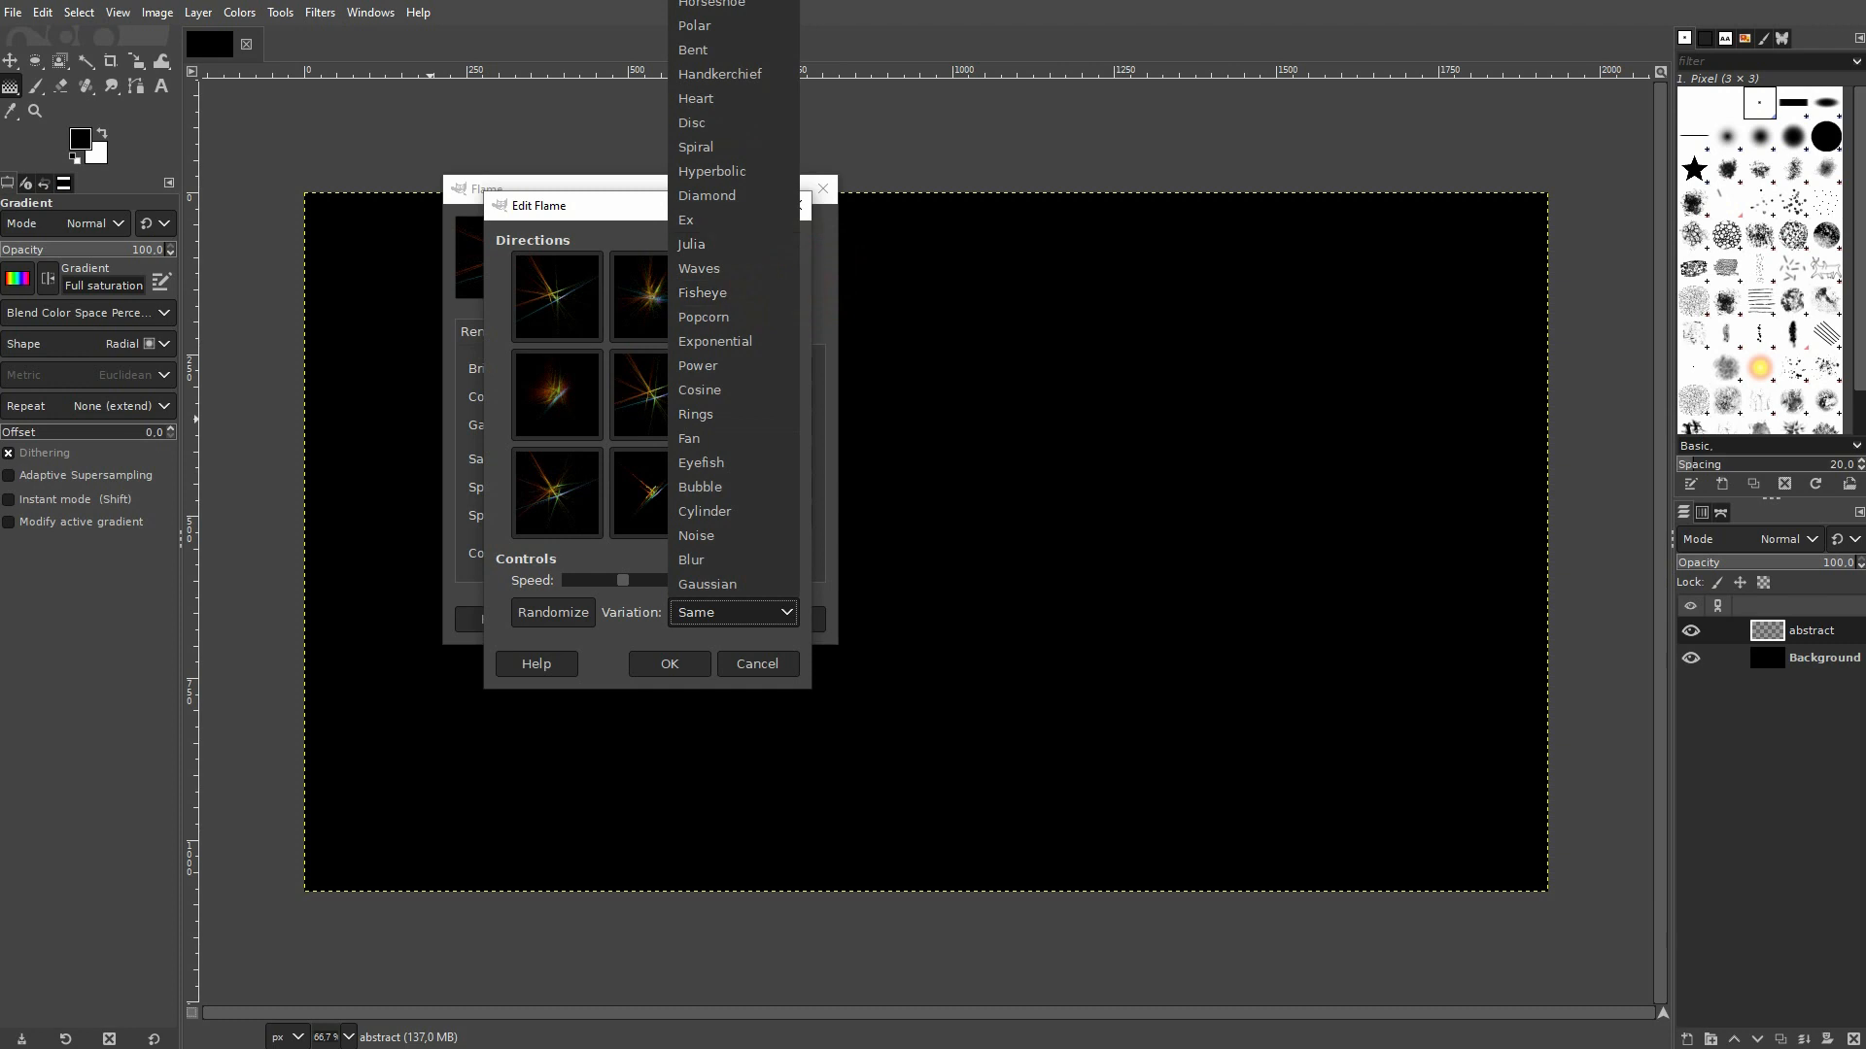
key("Escape")
left_click(760, 615)
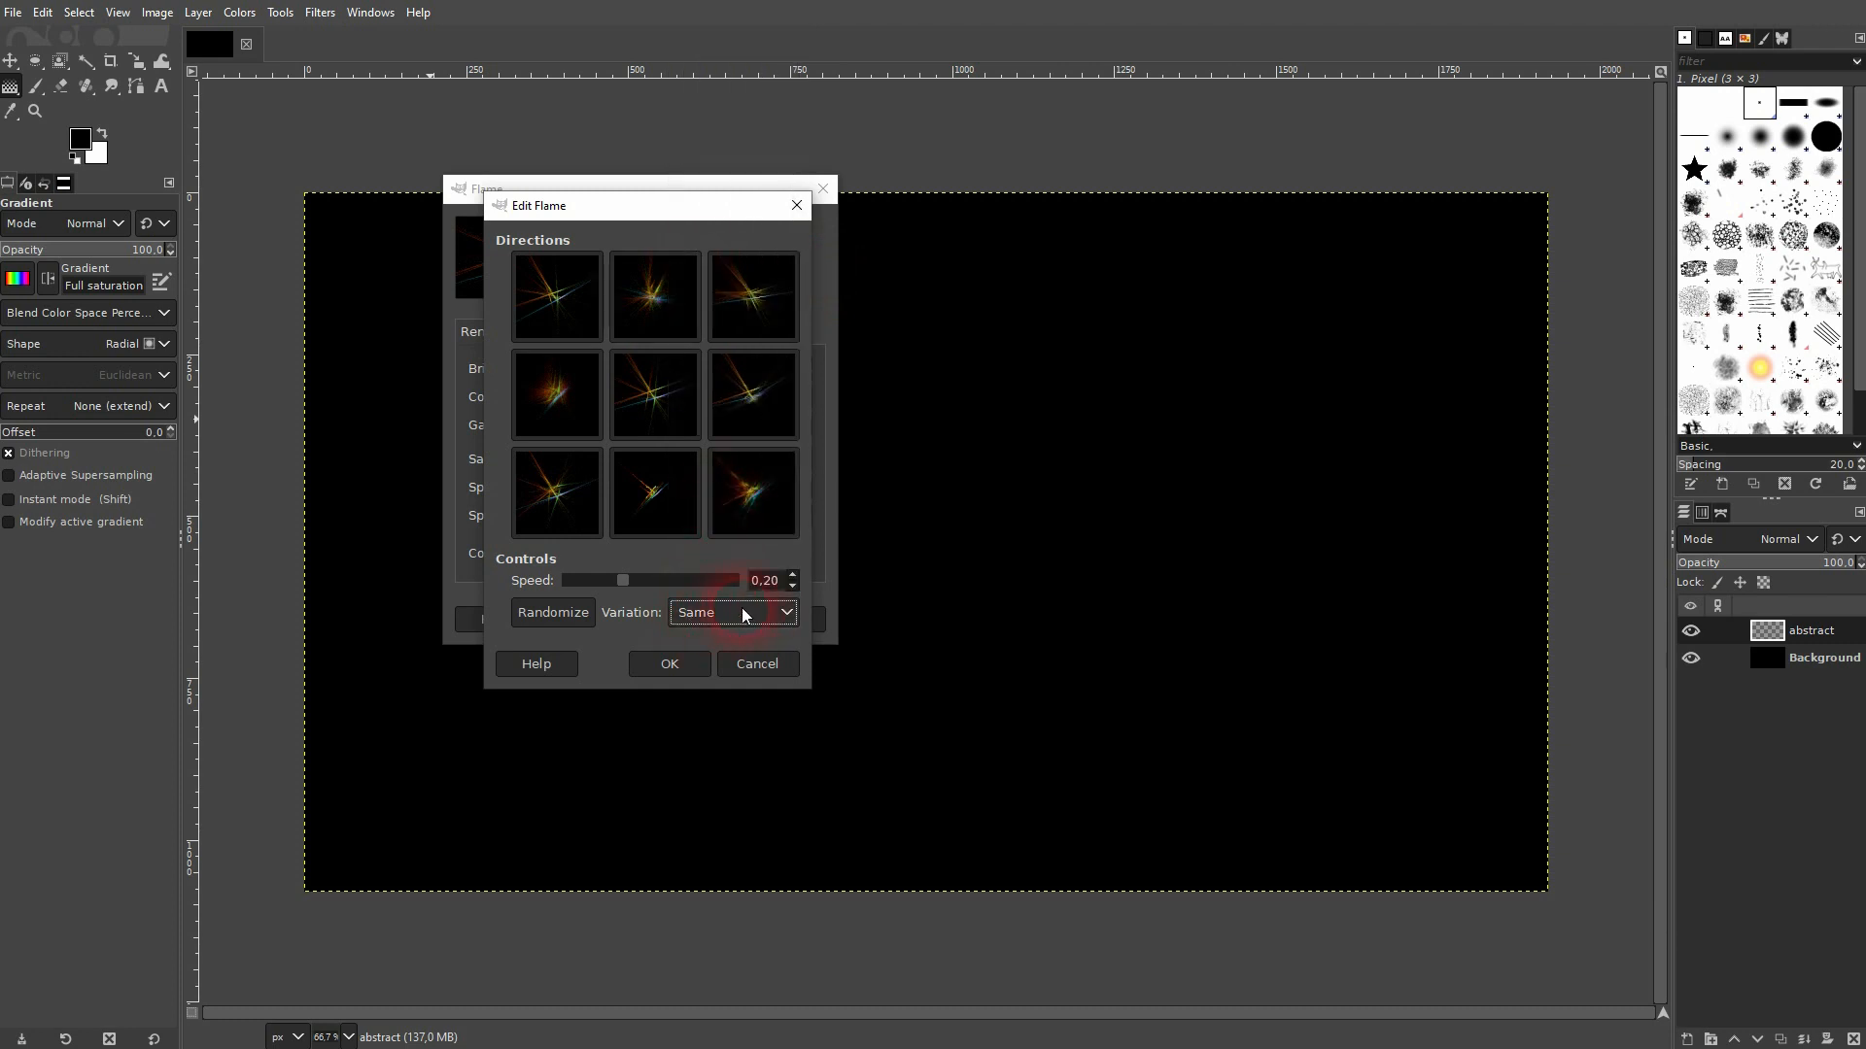
left_click(743, 513)
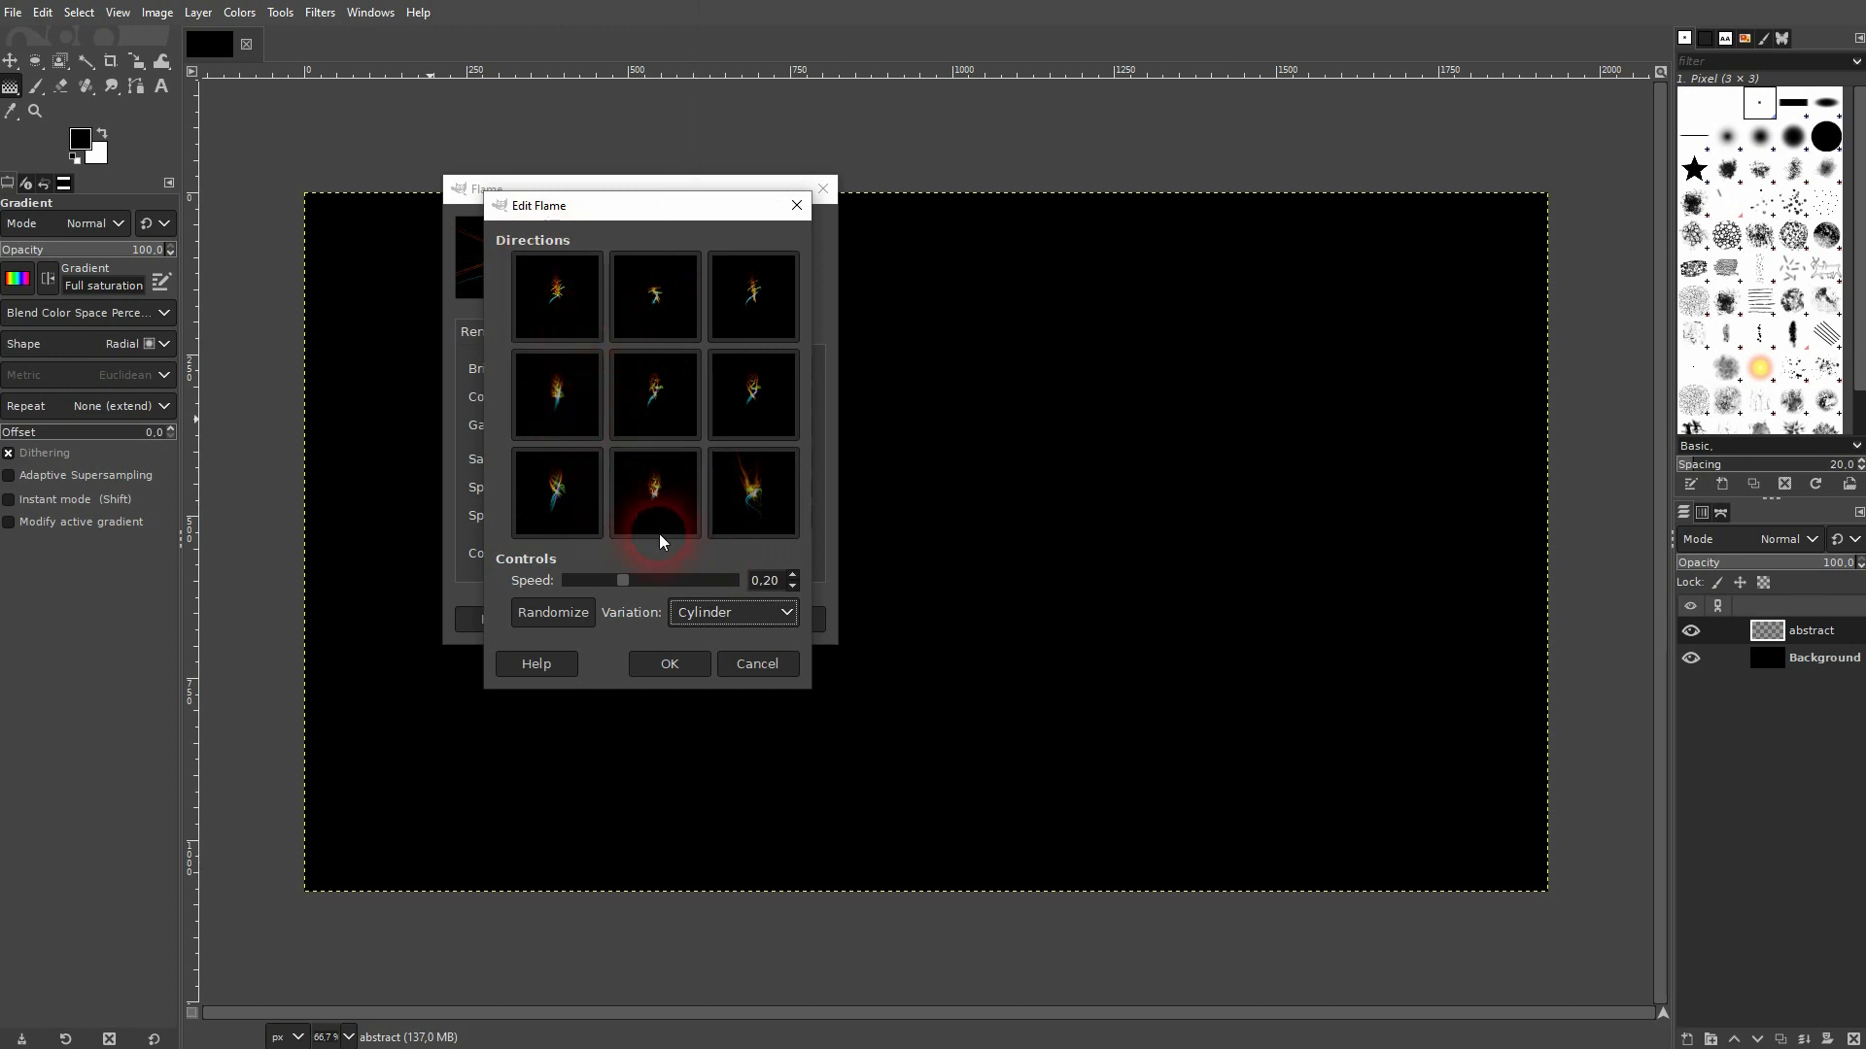
left_click(772, 499)
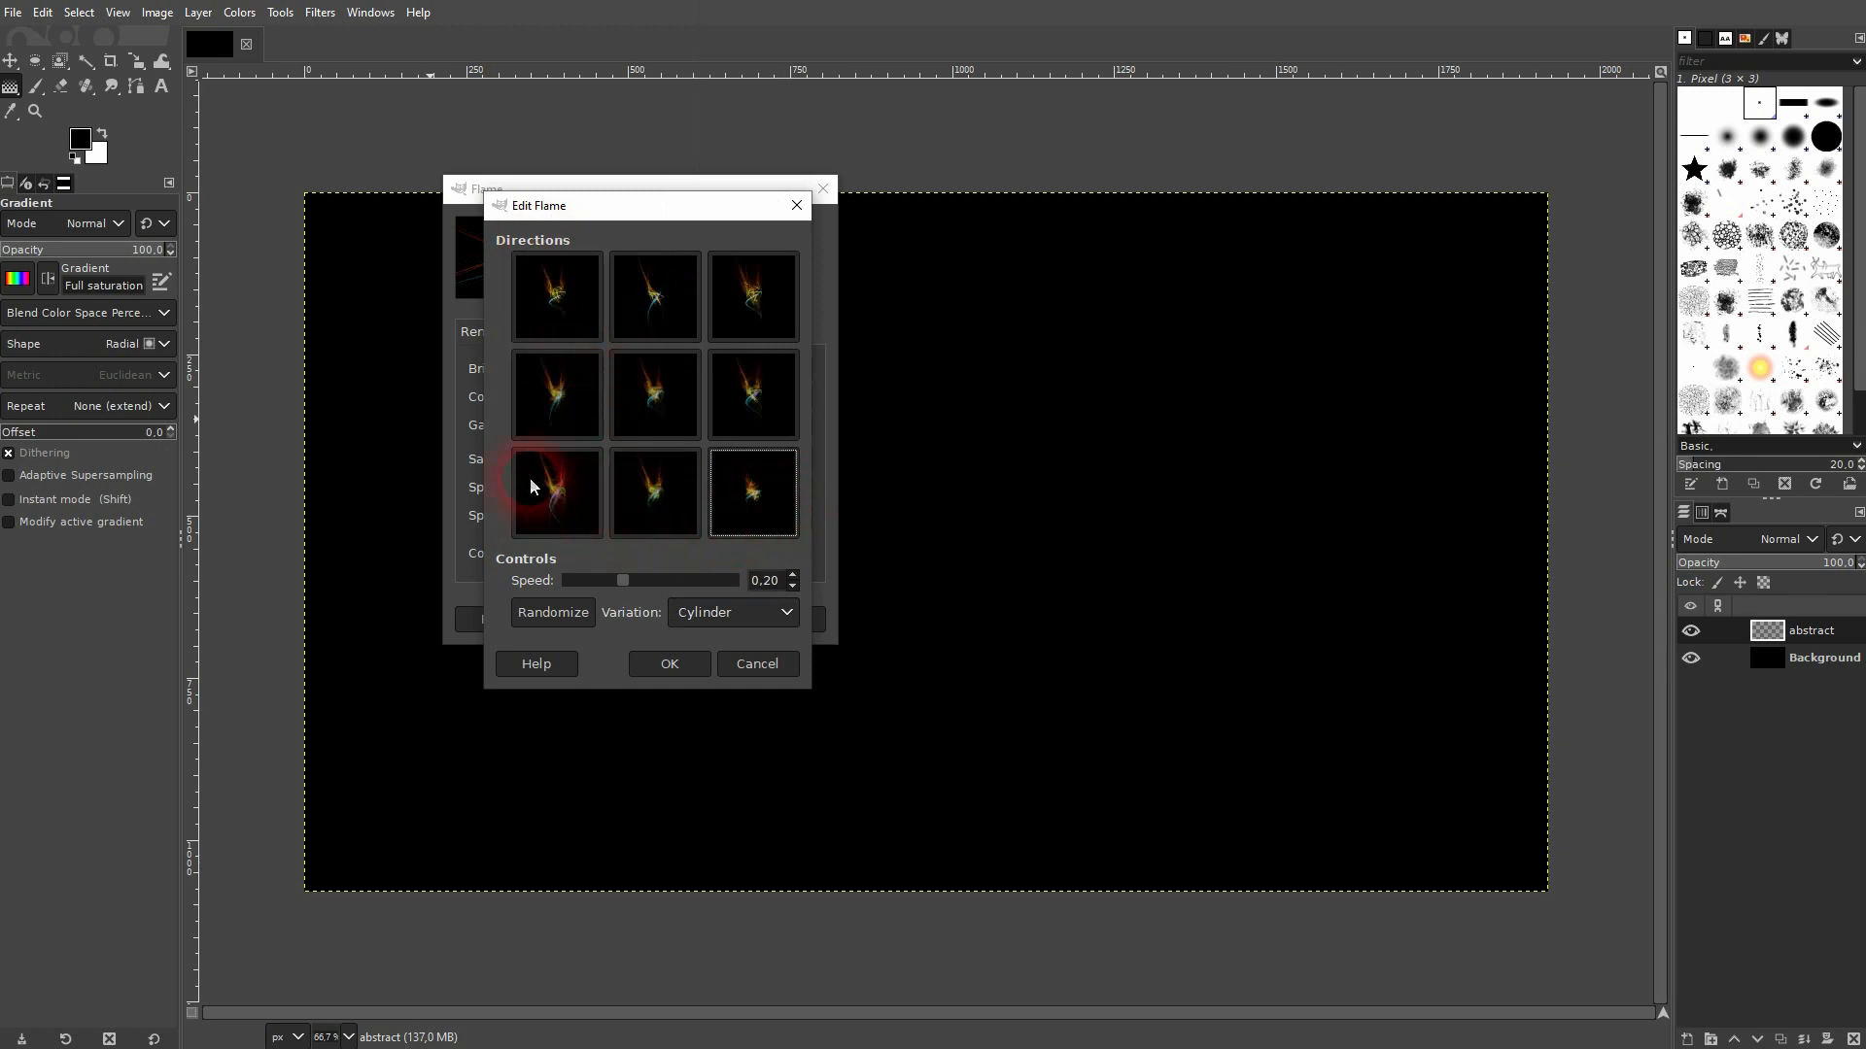
Step: Set the flame variation to Same and the speed to 0.50, and randomize the directions repeatedly
left_click(754, 612)
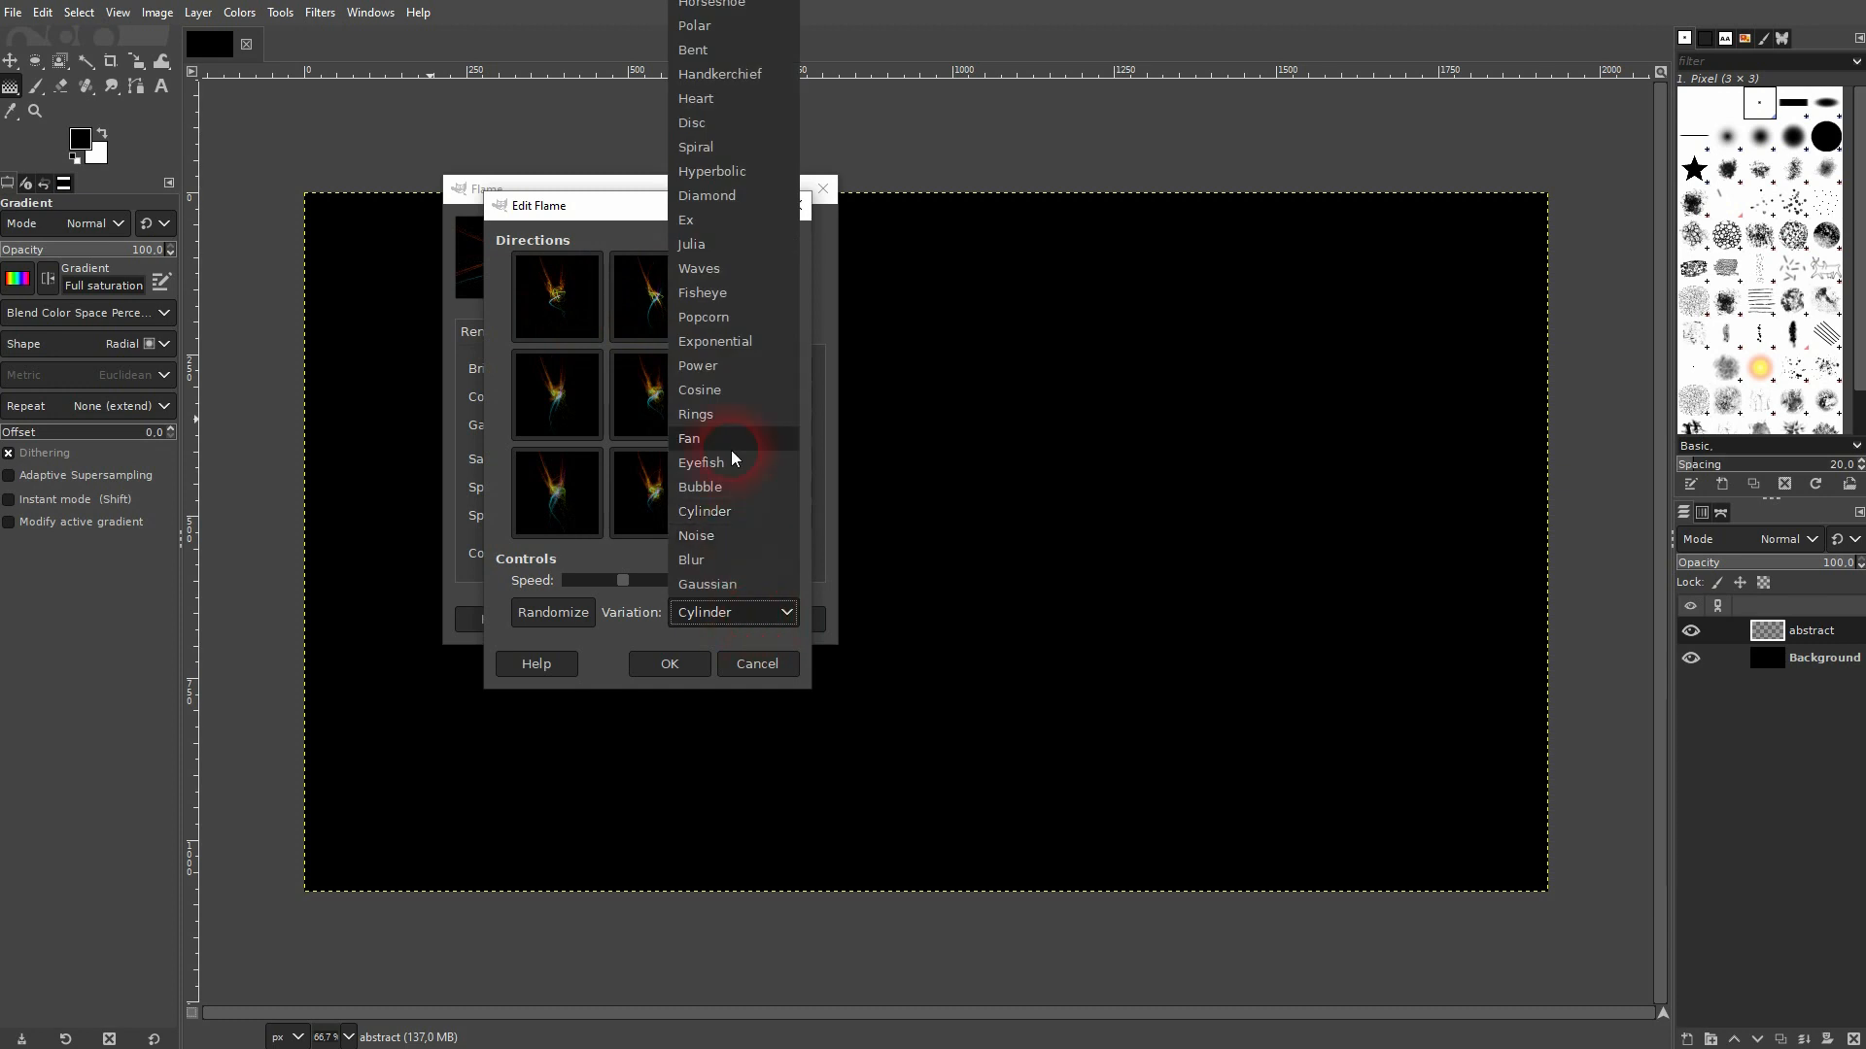
left_click(694, 58)
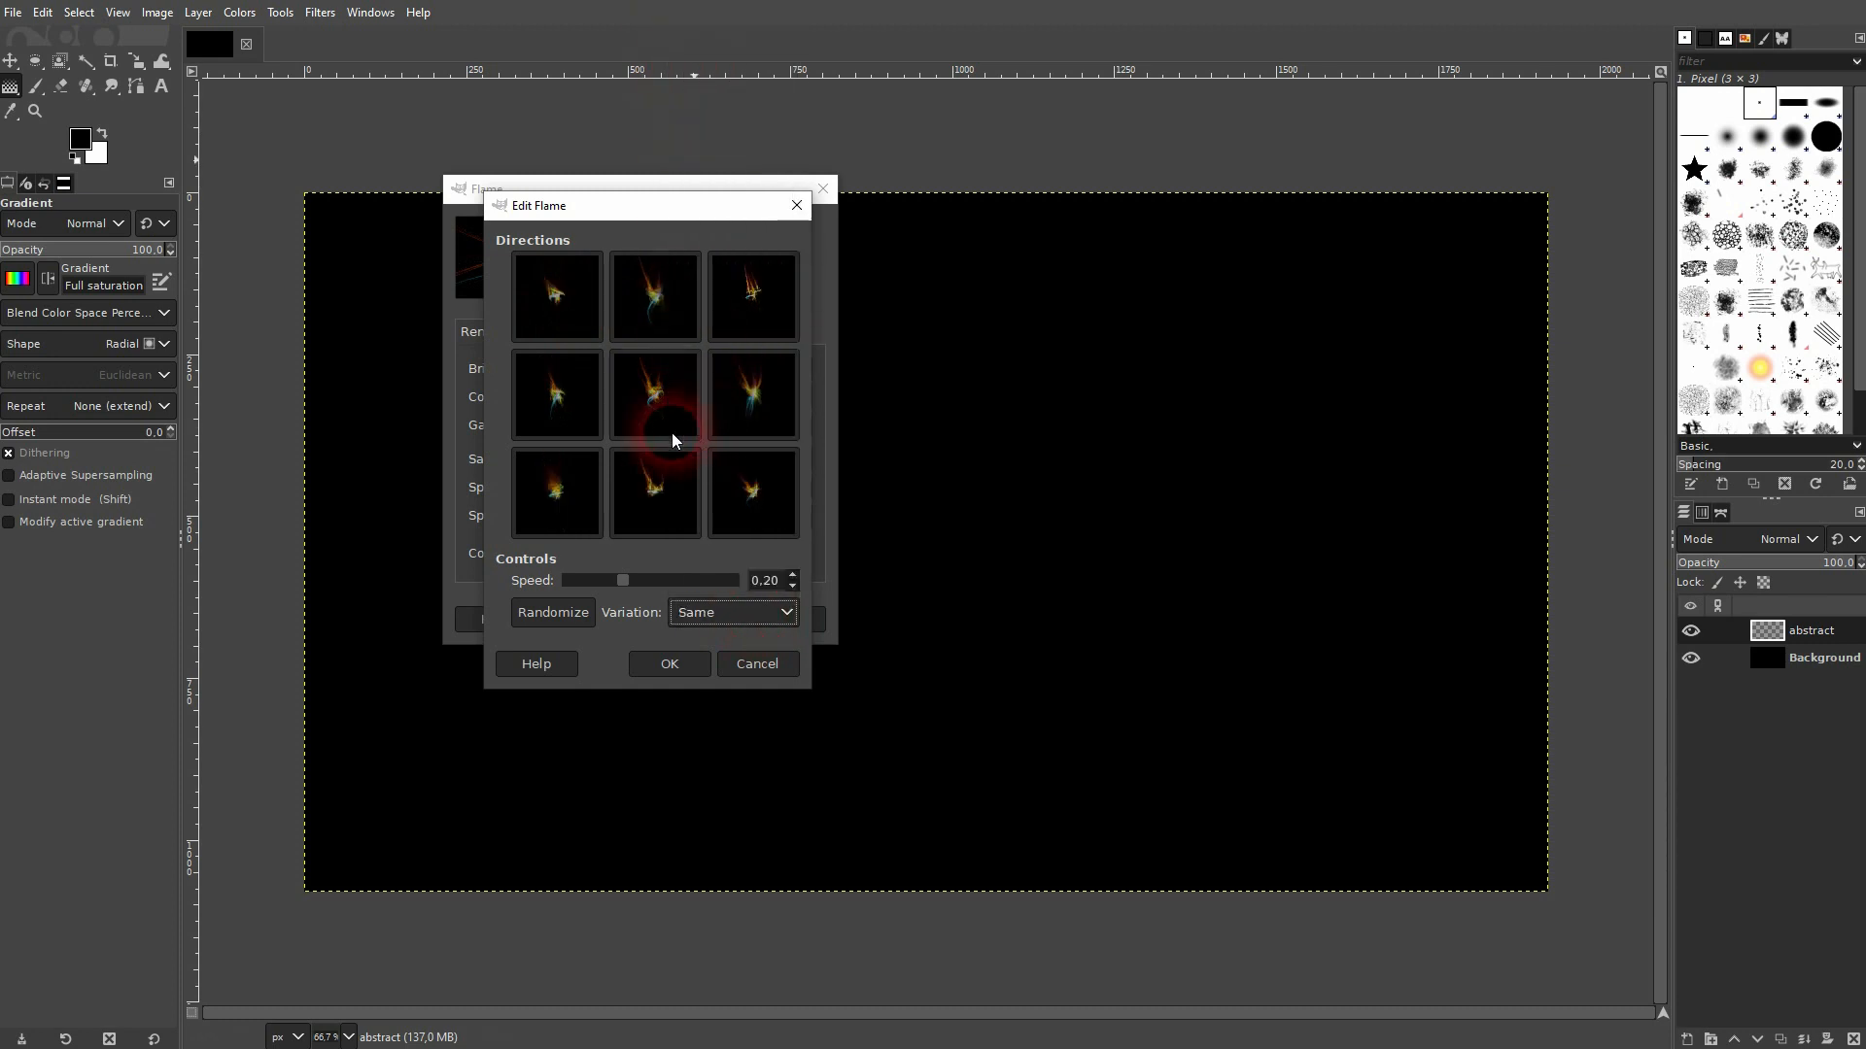
left_click(565, 612)
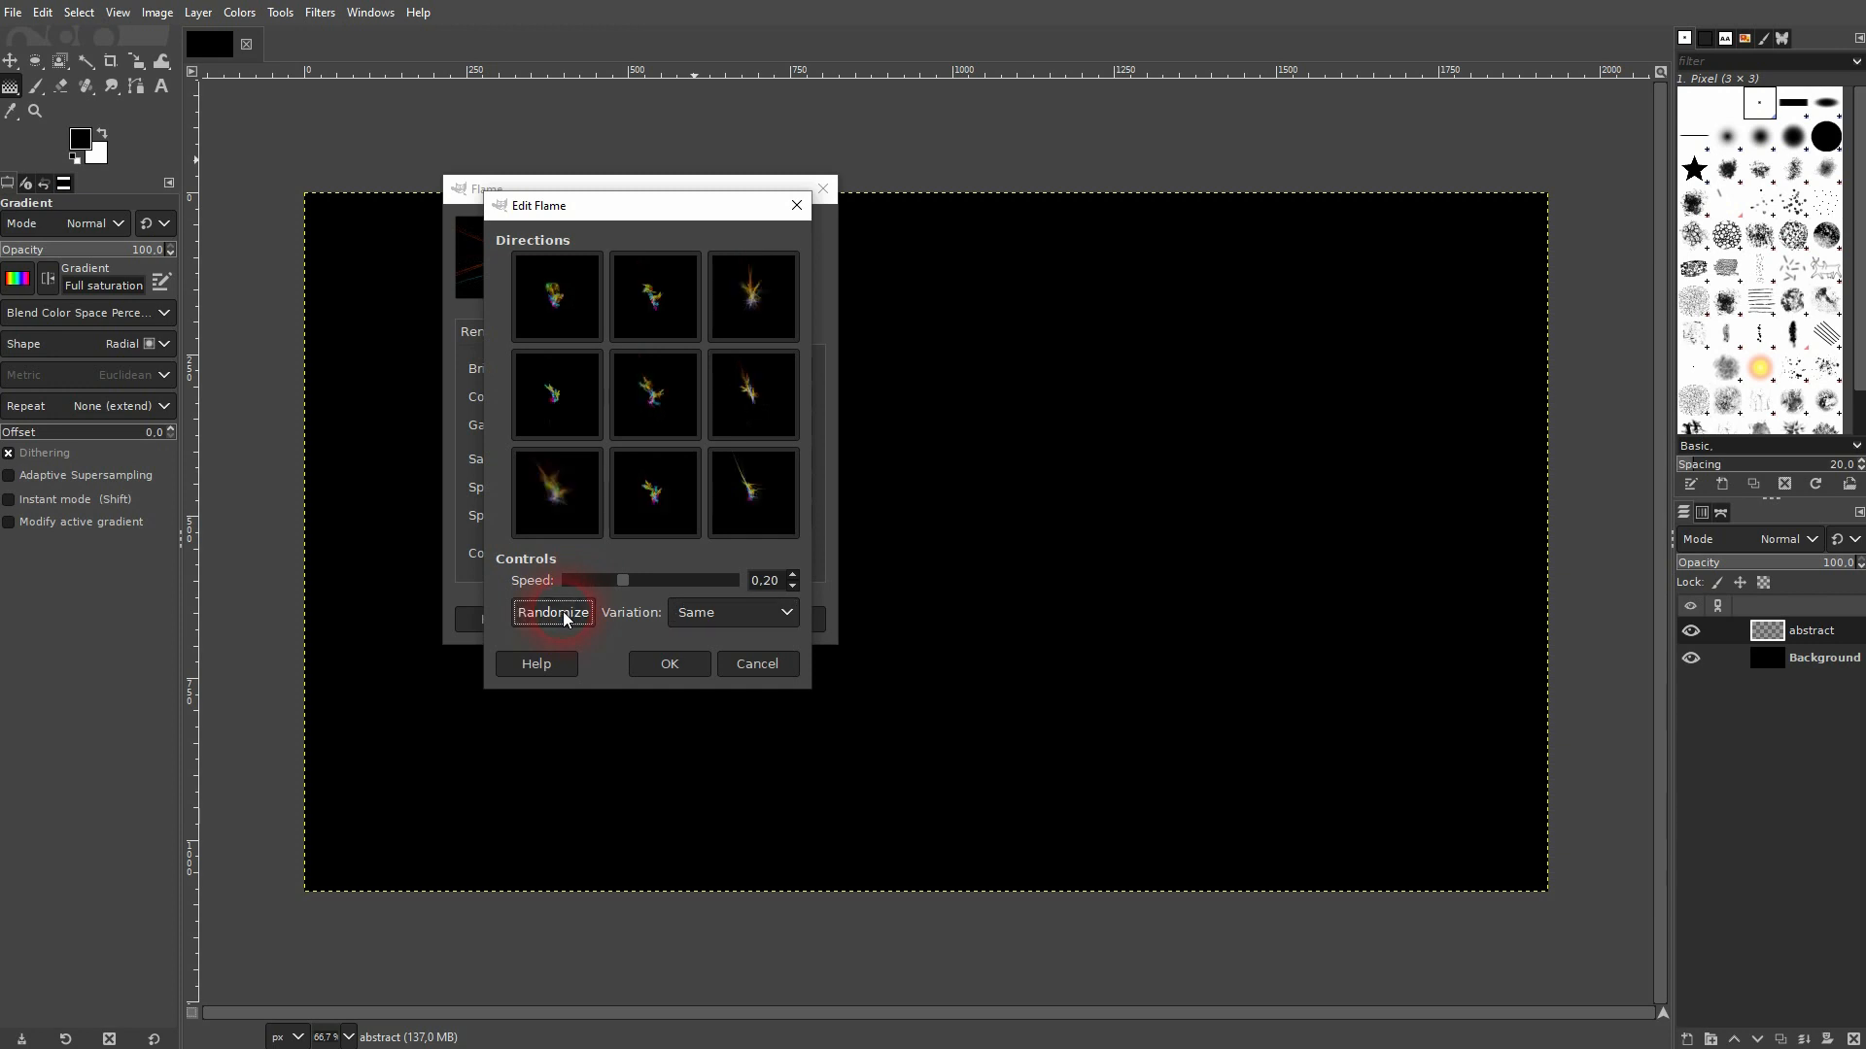
left_click_drag(629, 585, 761, 591)
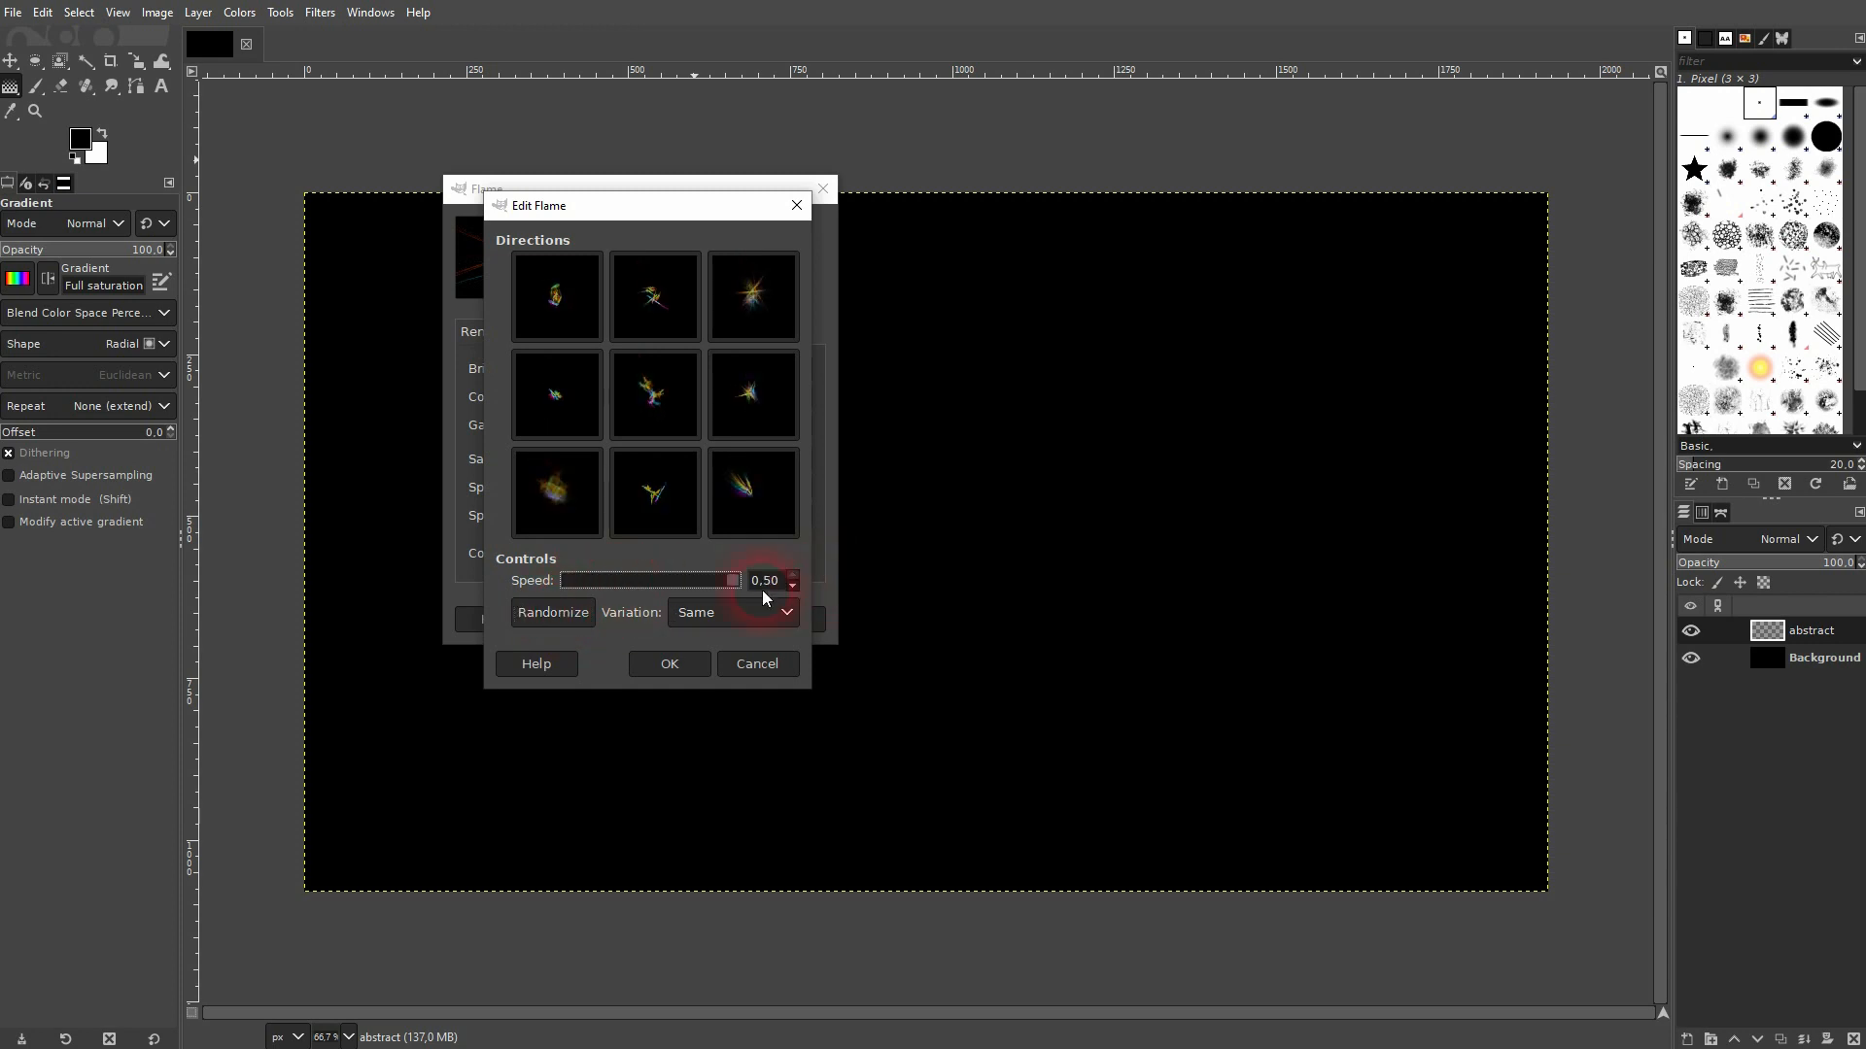
left_click(544, 612)
left_click(543, 612)
left_click(542, 612)
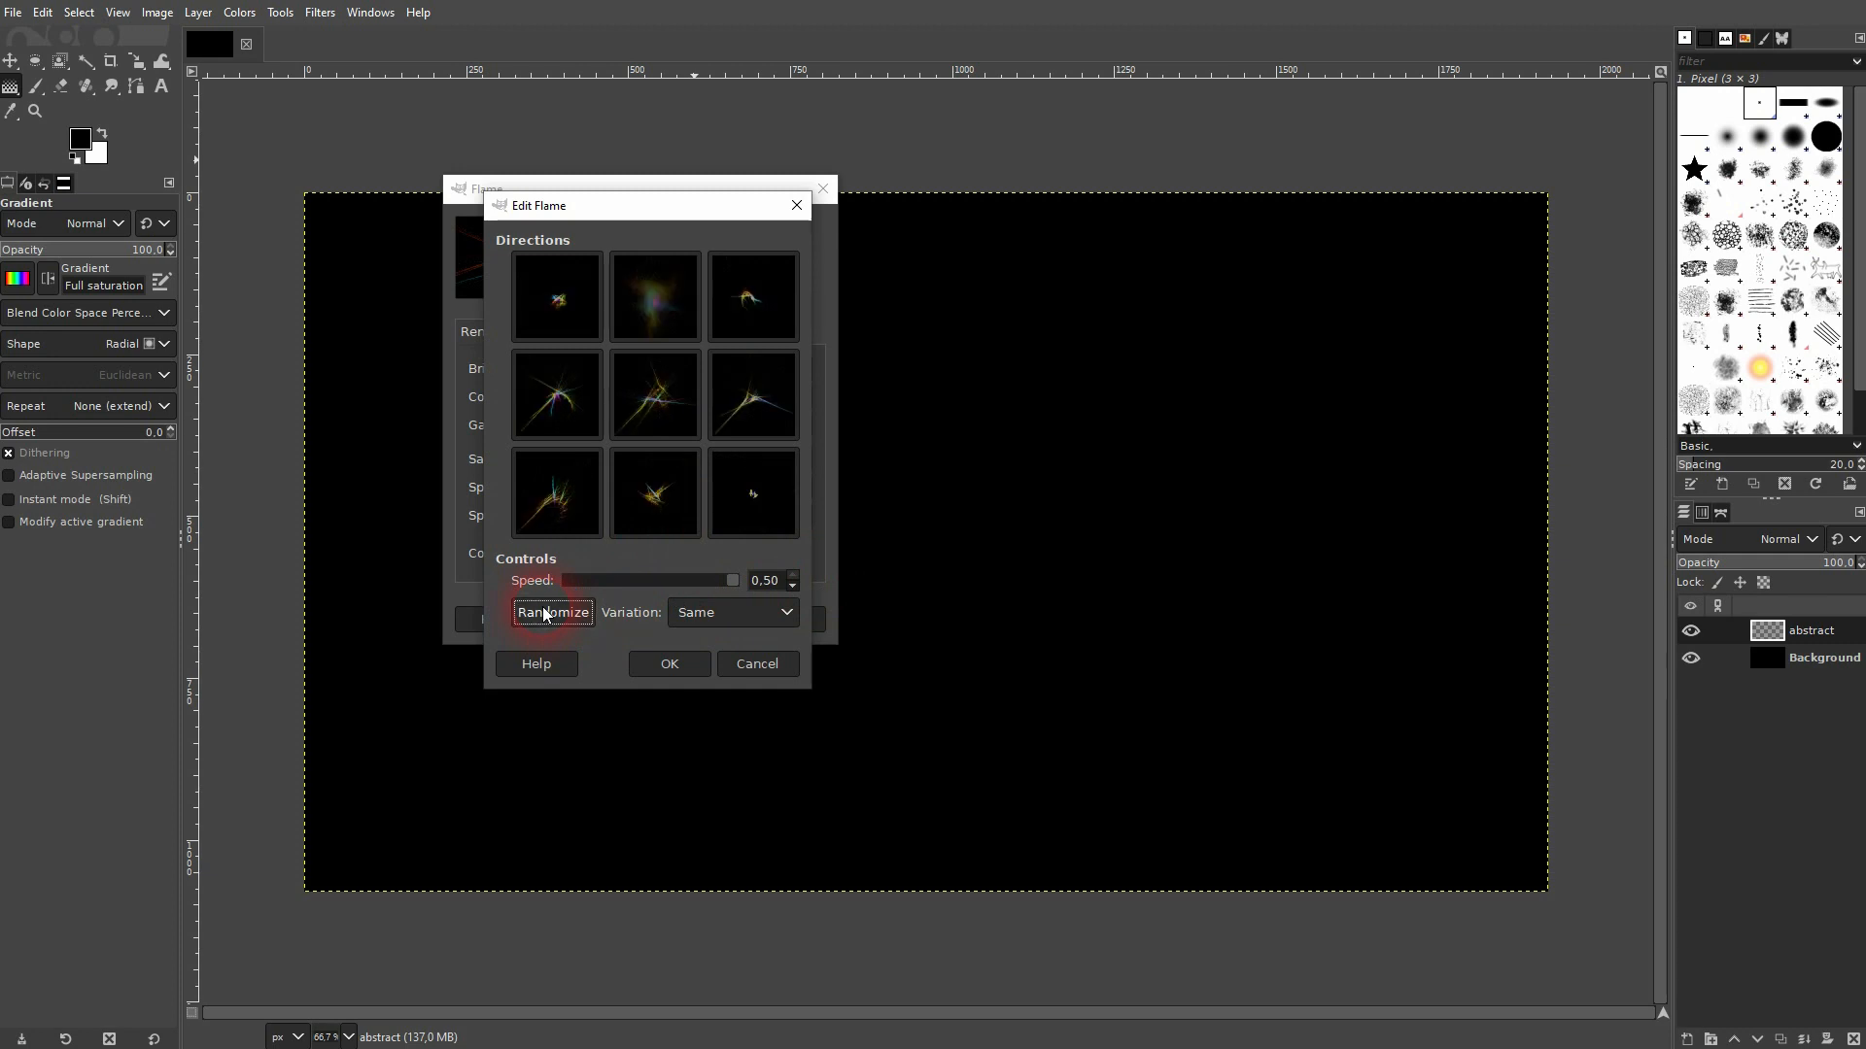
Step: Choose the middle direction in the last row, reduce the speed to 0.05, and randomize the flame directions three times
left_click(639, 477)
left_click_drag(729, 583, 540, 581)
left_click(568, 612)
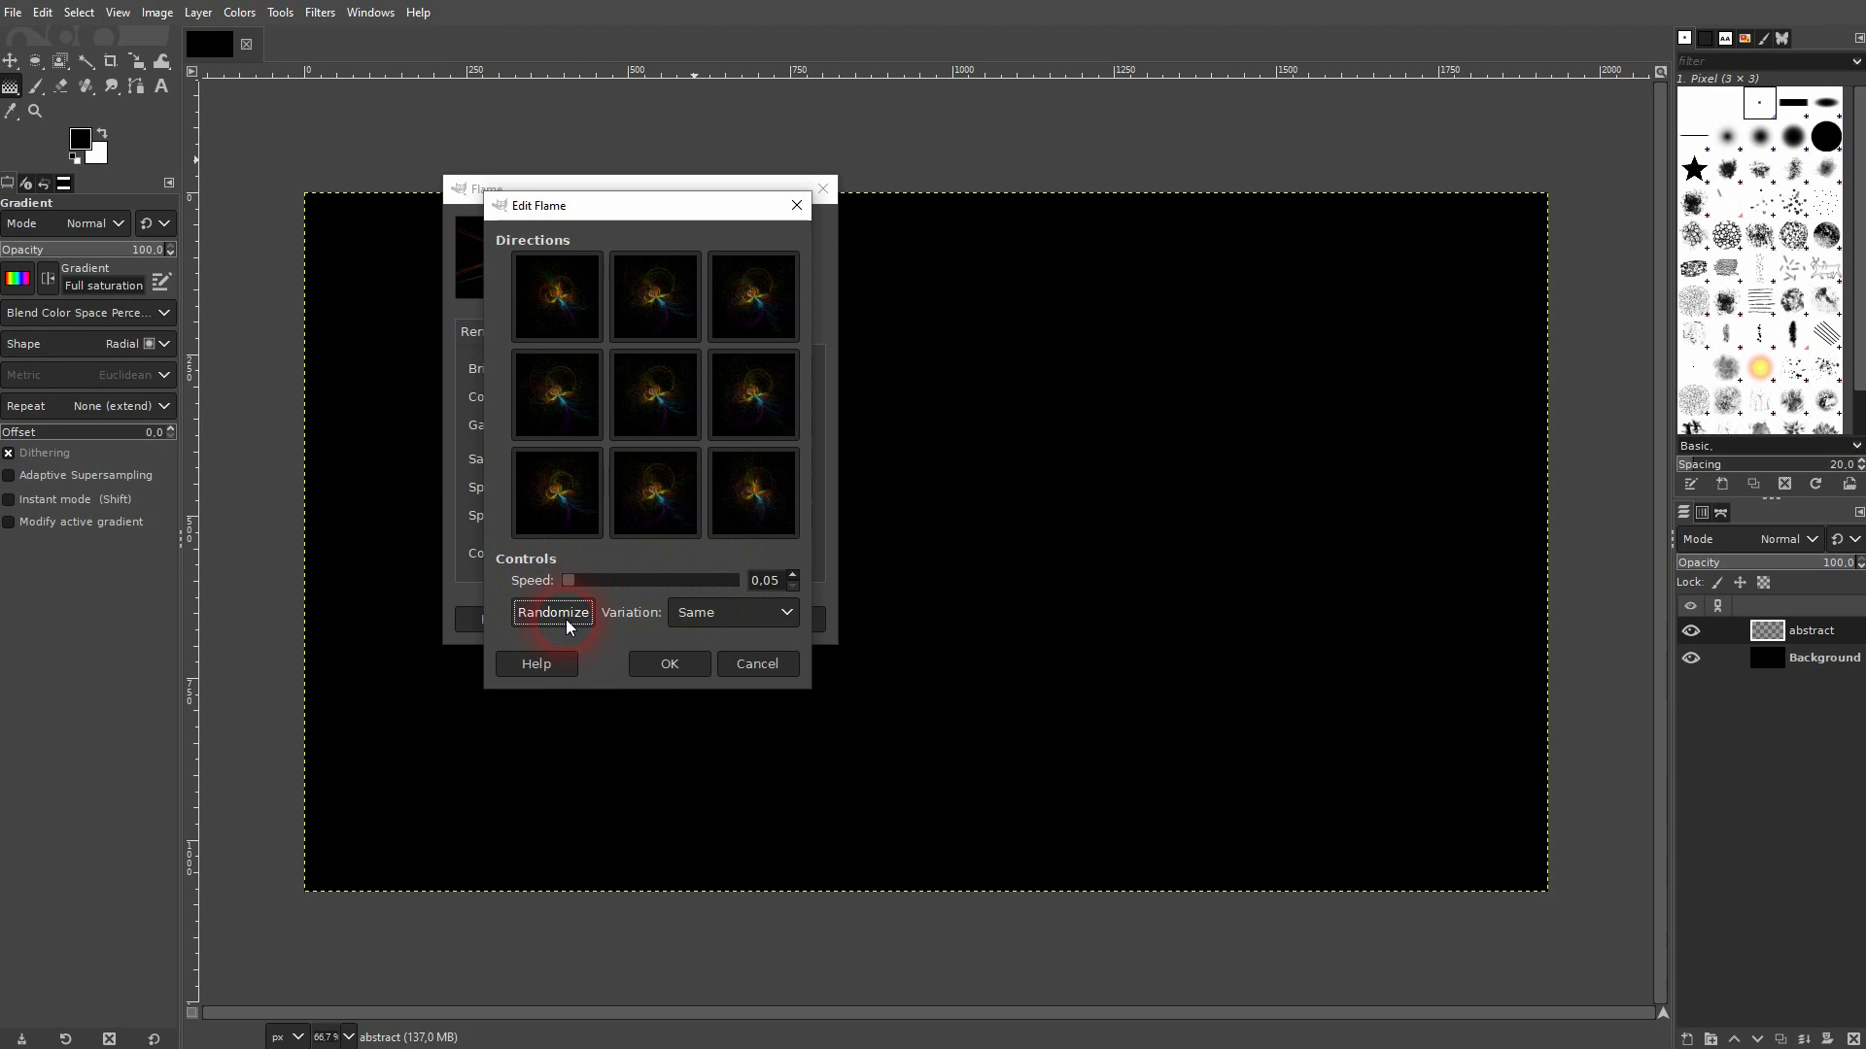
left_click(566, 620)
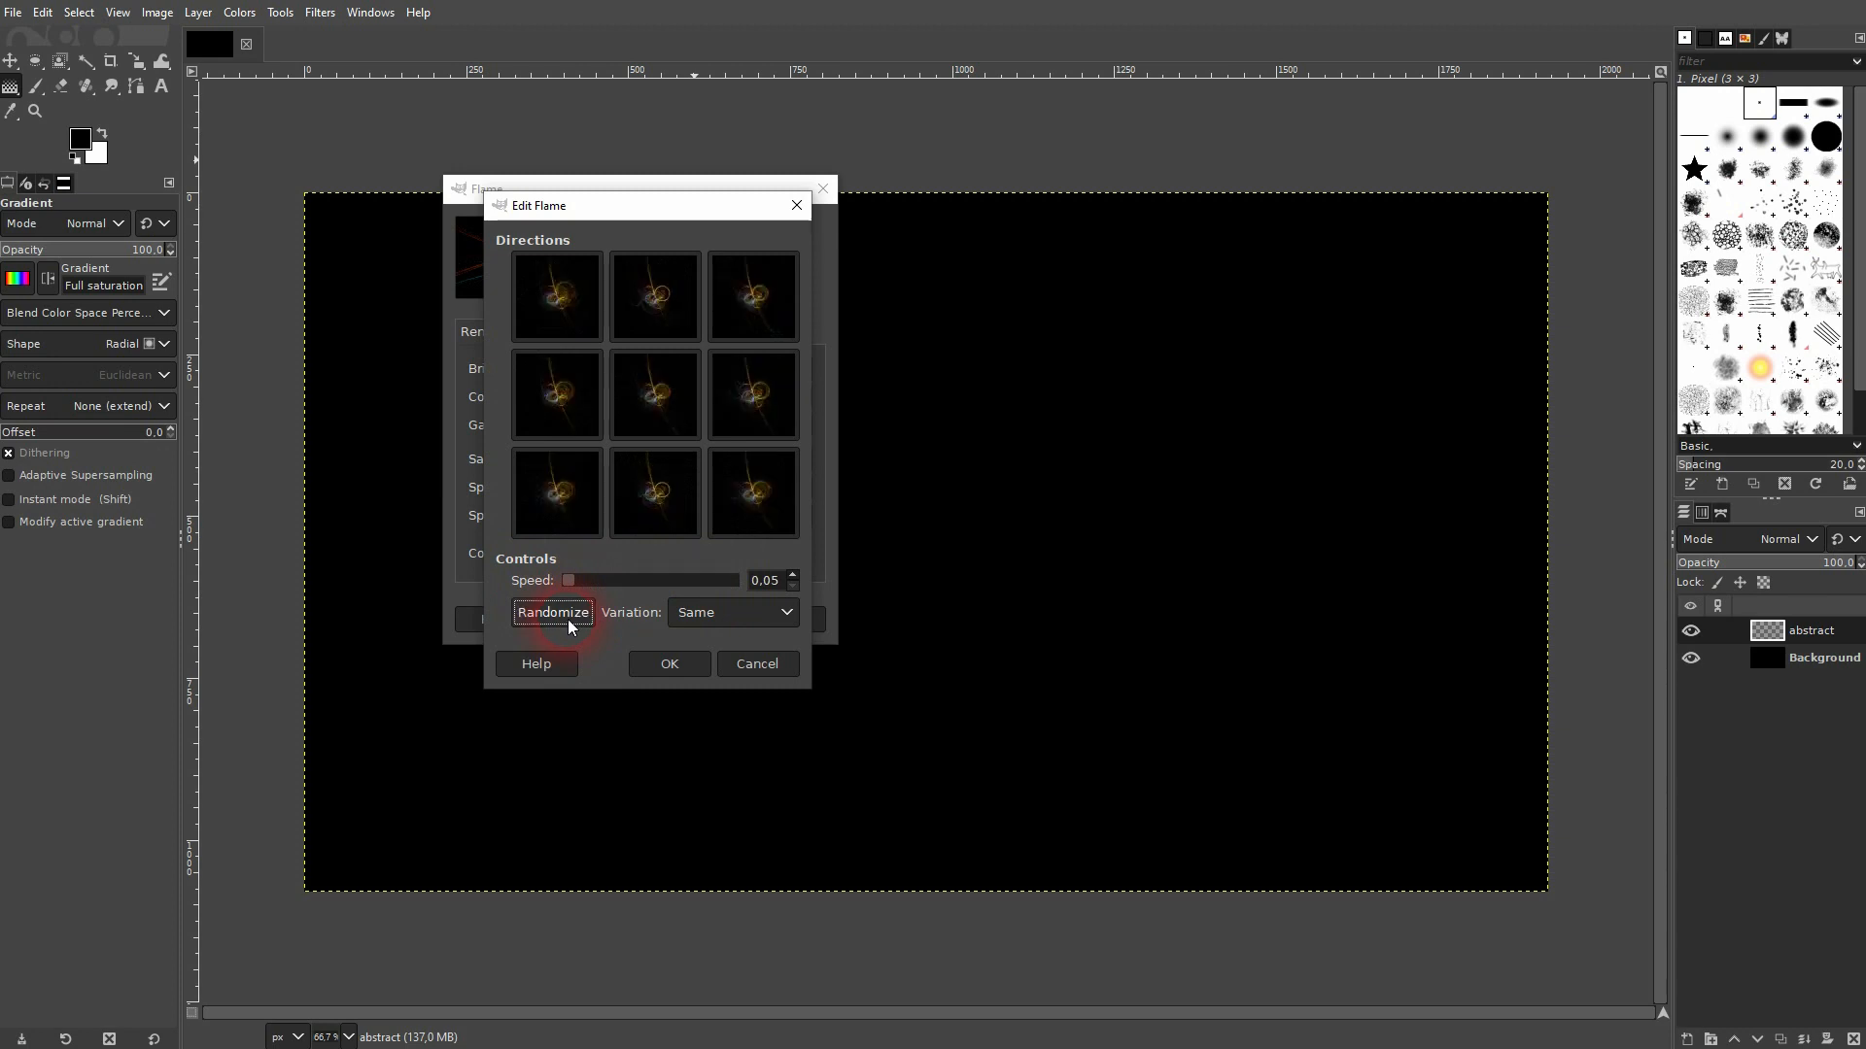
left_click(567, 620)
Step: Set the speed to 0.40, refine the flame through successive direction variants ending with the centre one, and accept the shape
left_click_drag(568, 580, 694, 582)
left_click(637, 525)
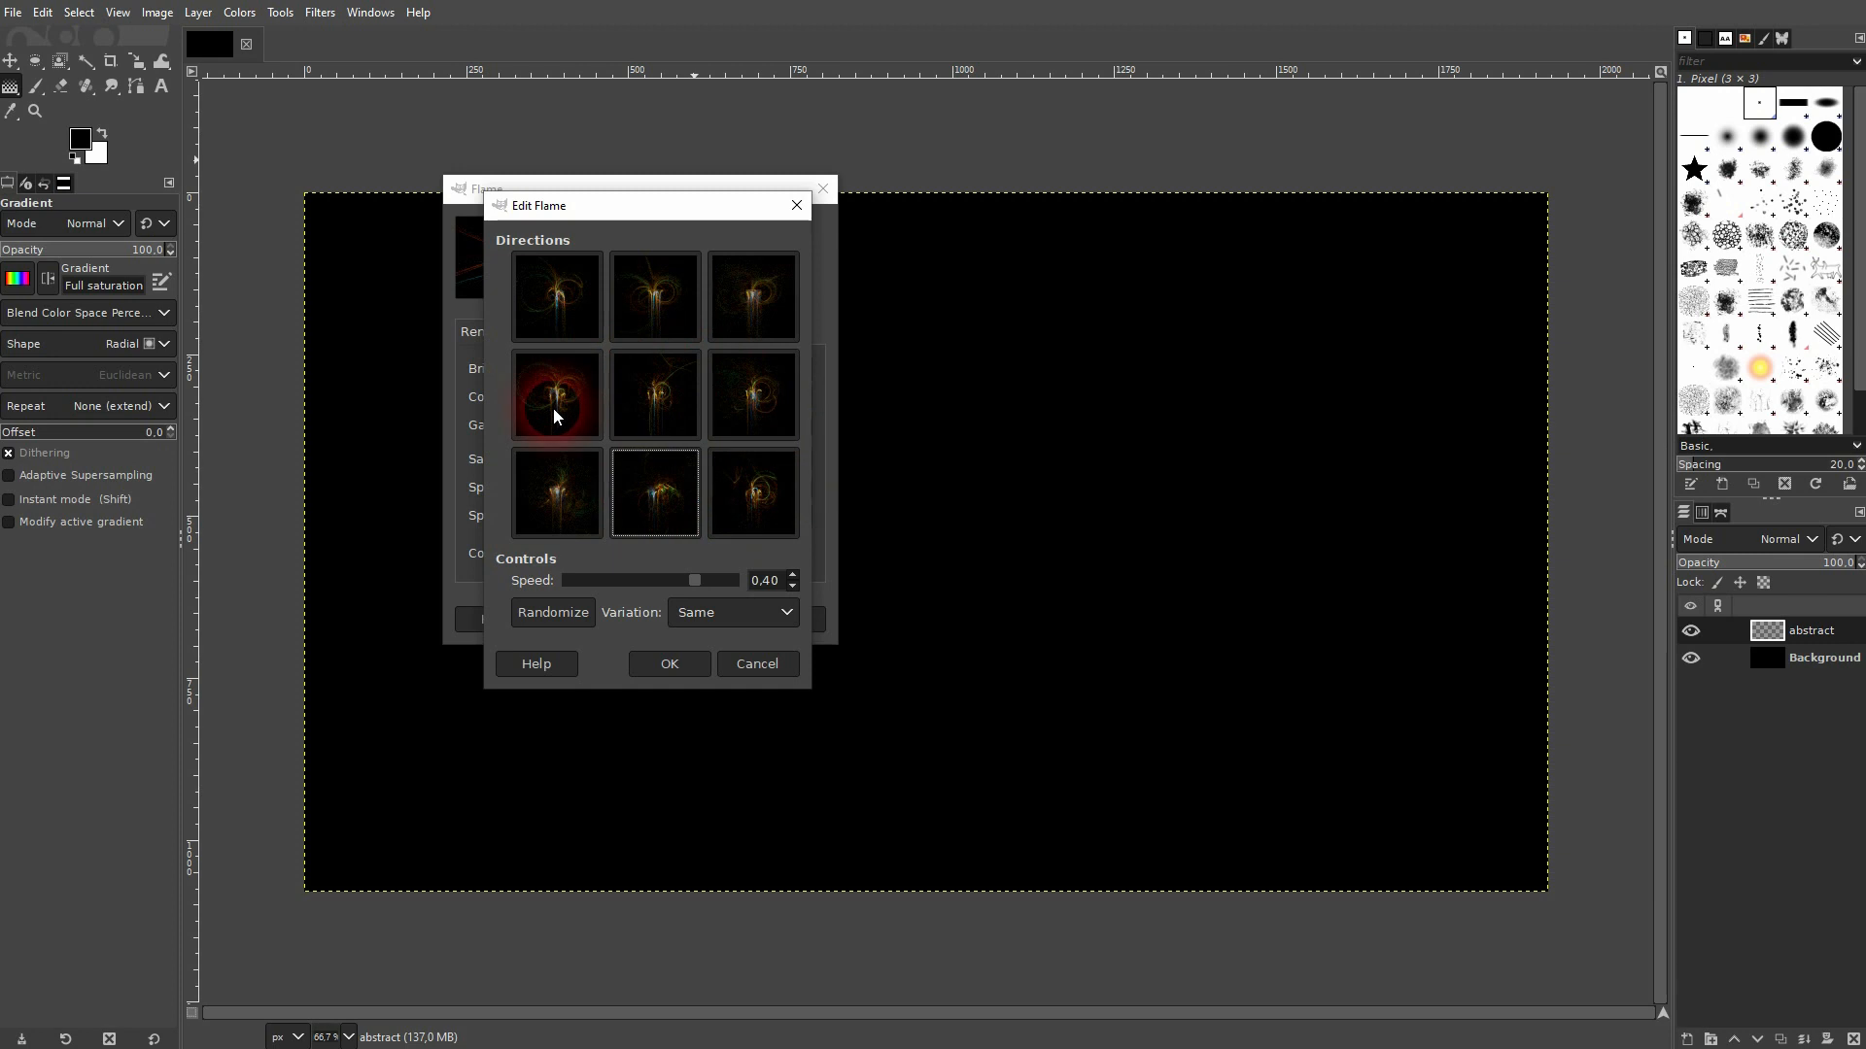
left_click(656, 291)
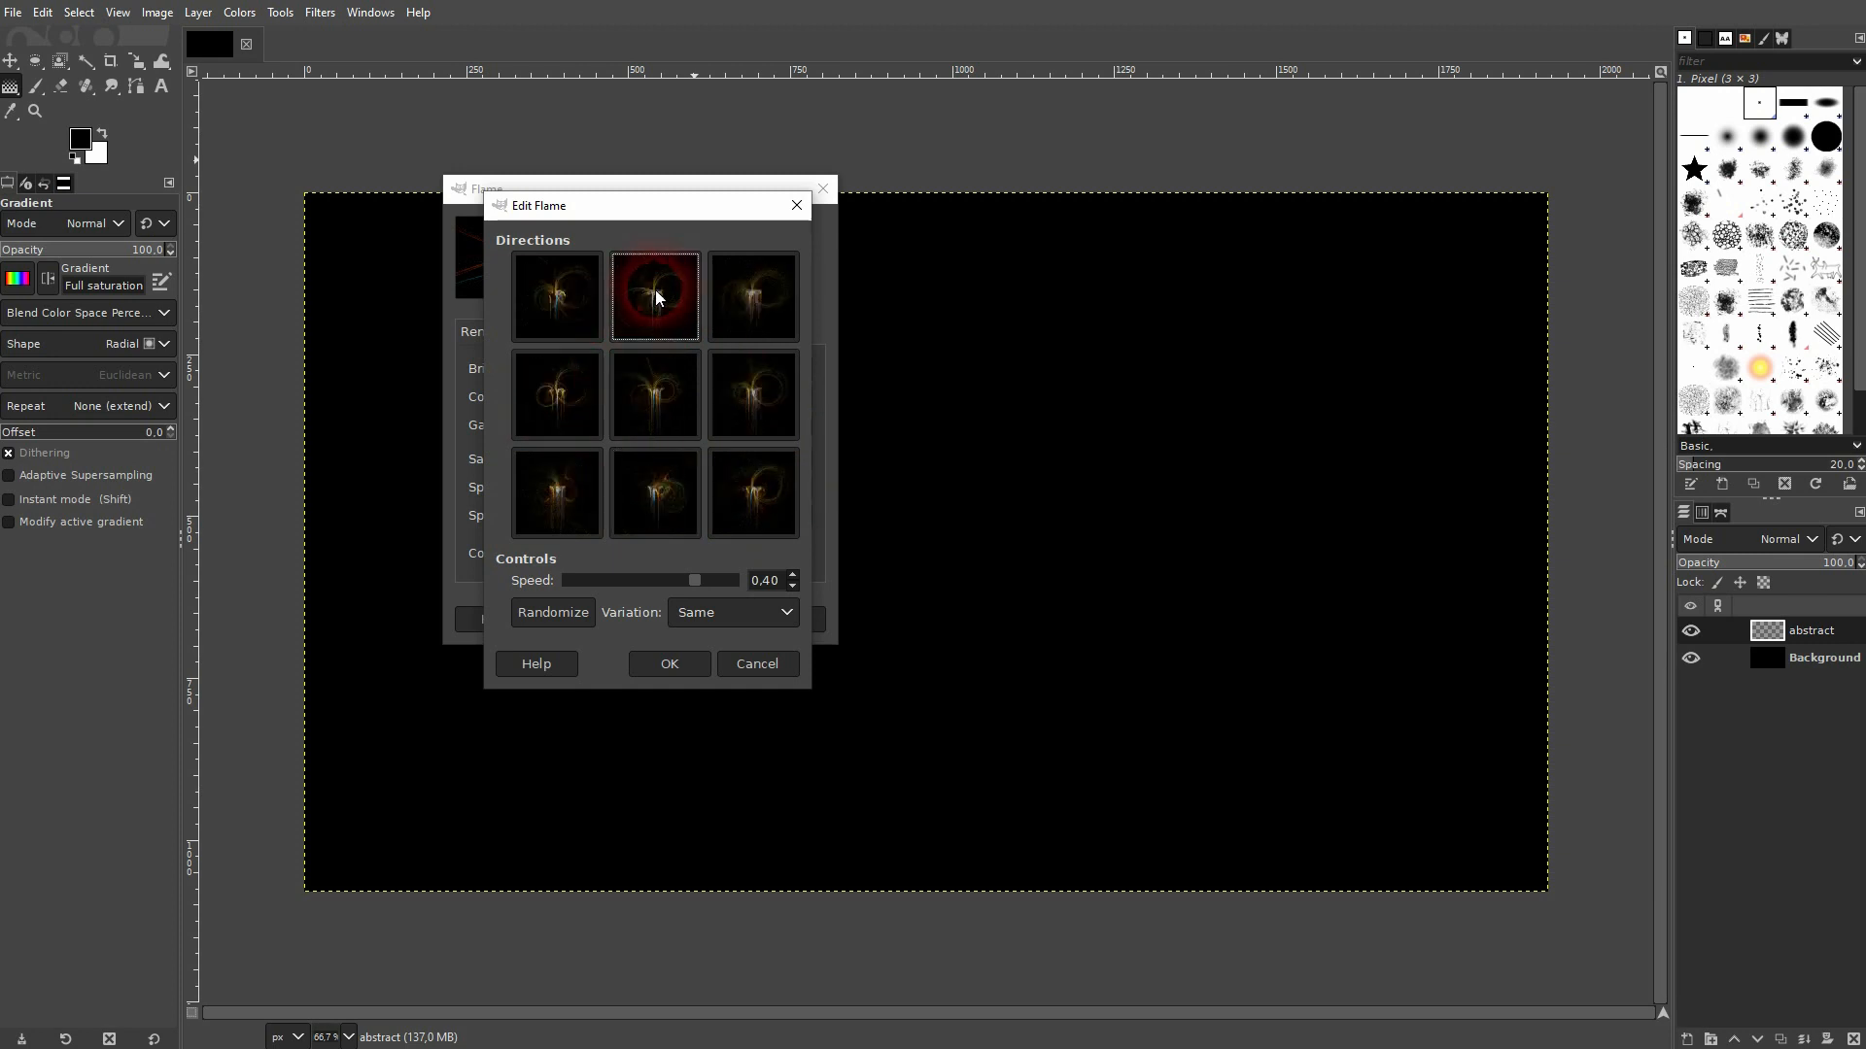
left_click(561, 388)
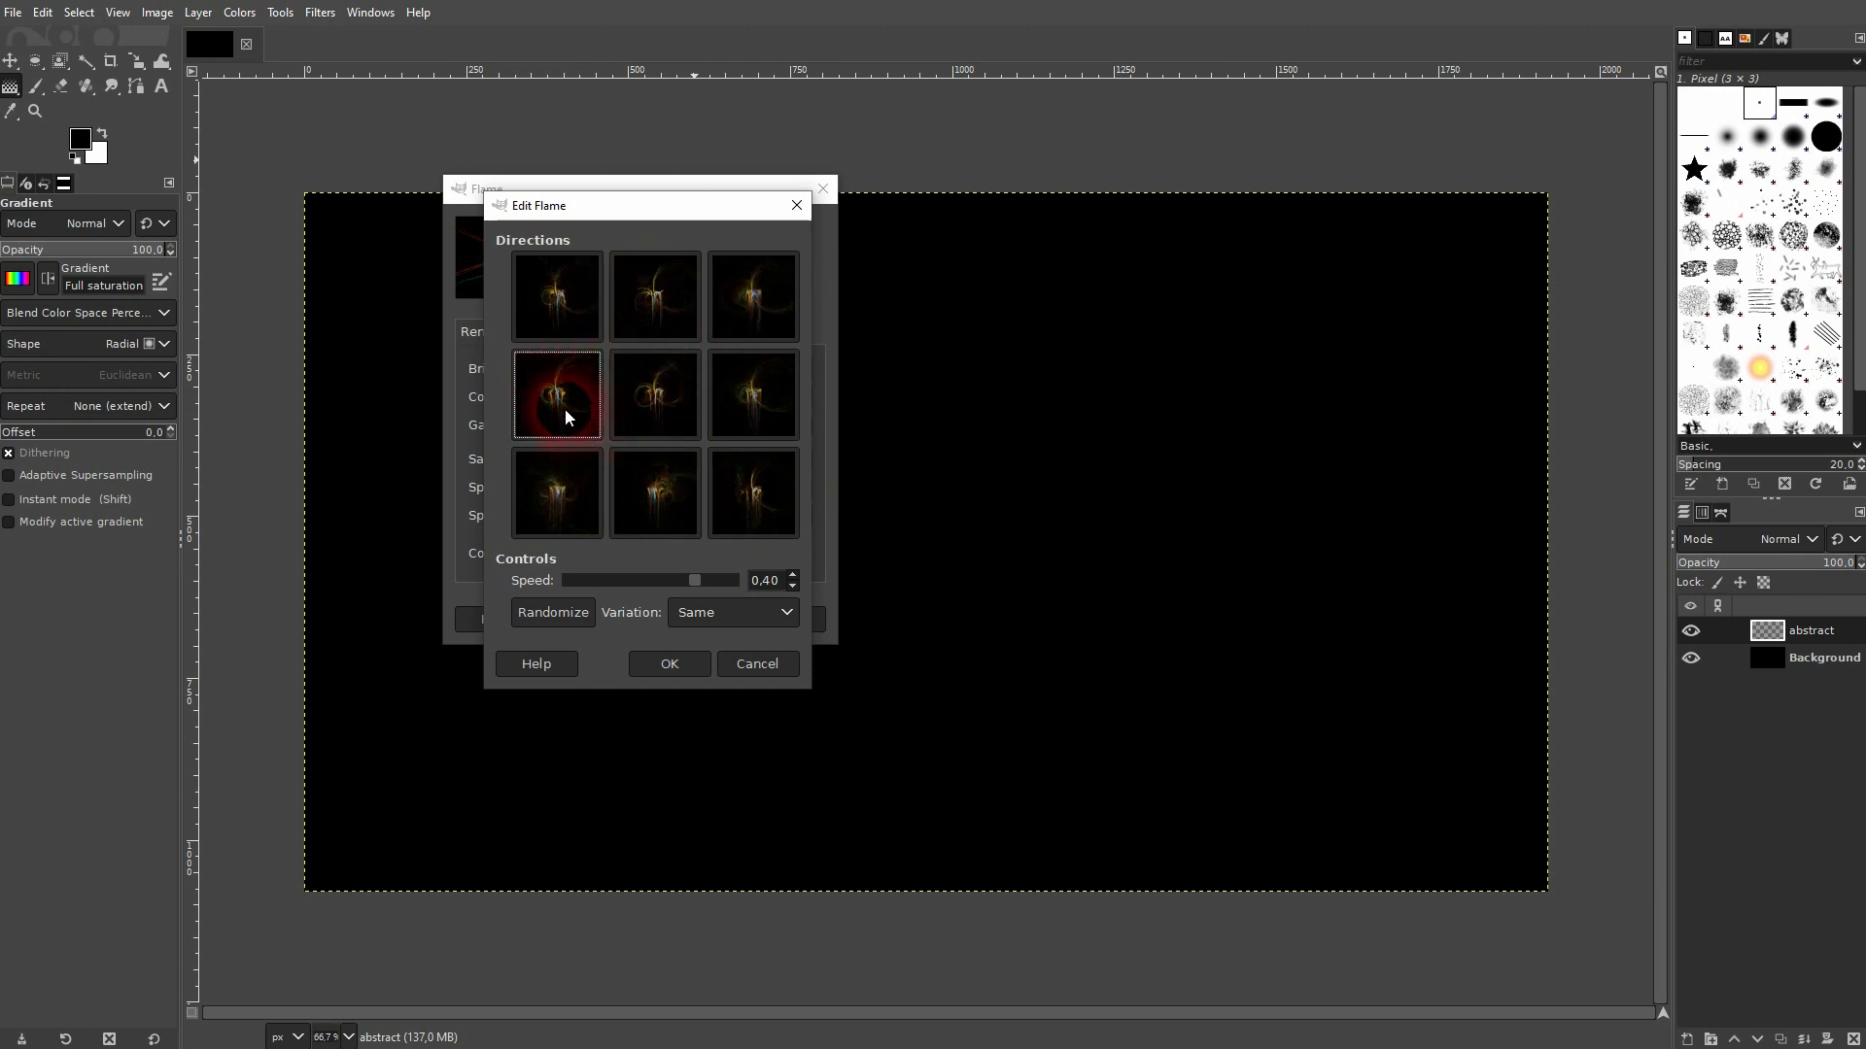
left_click(676, 414)
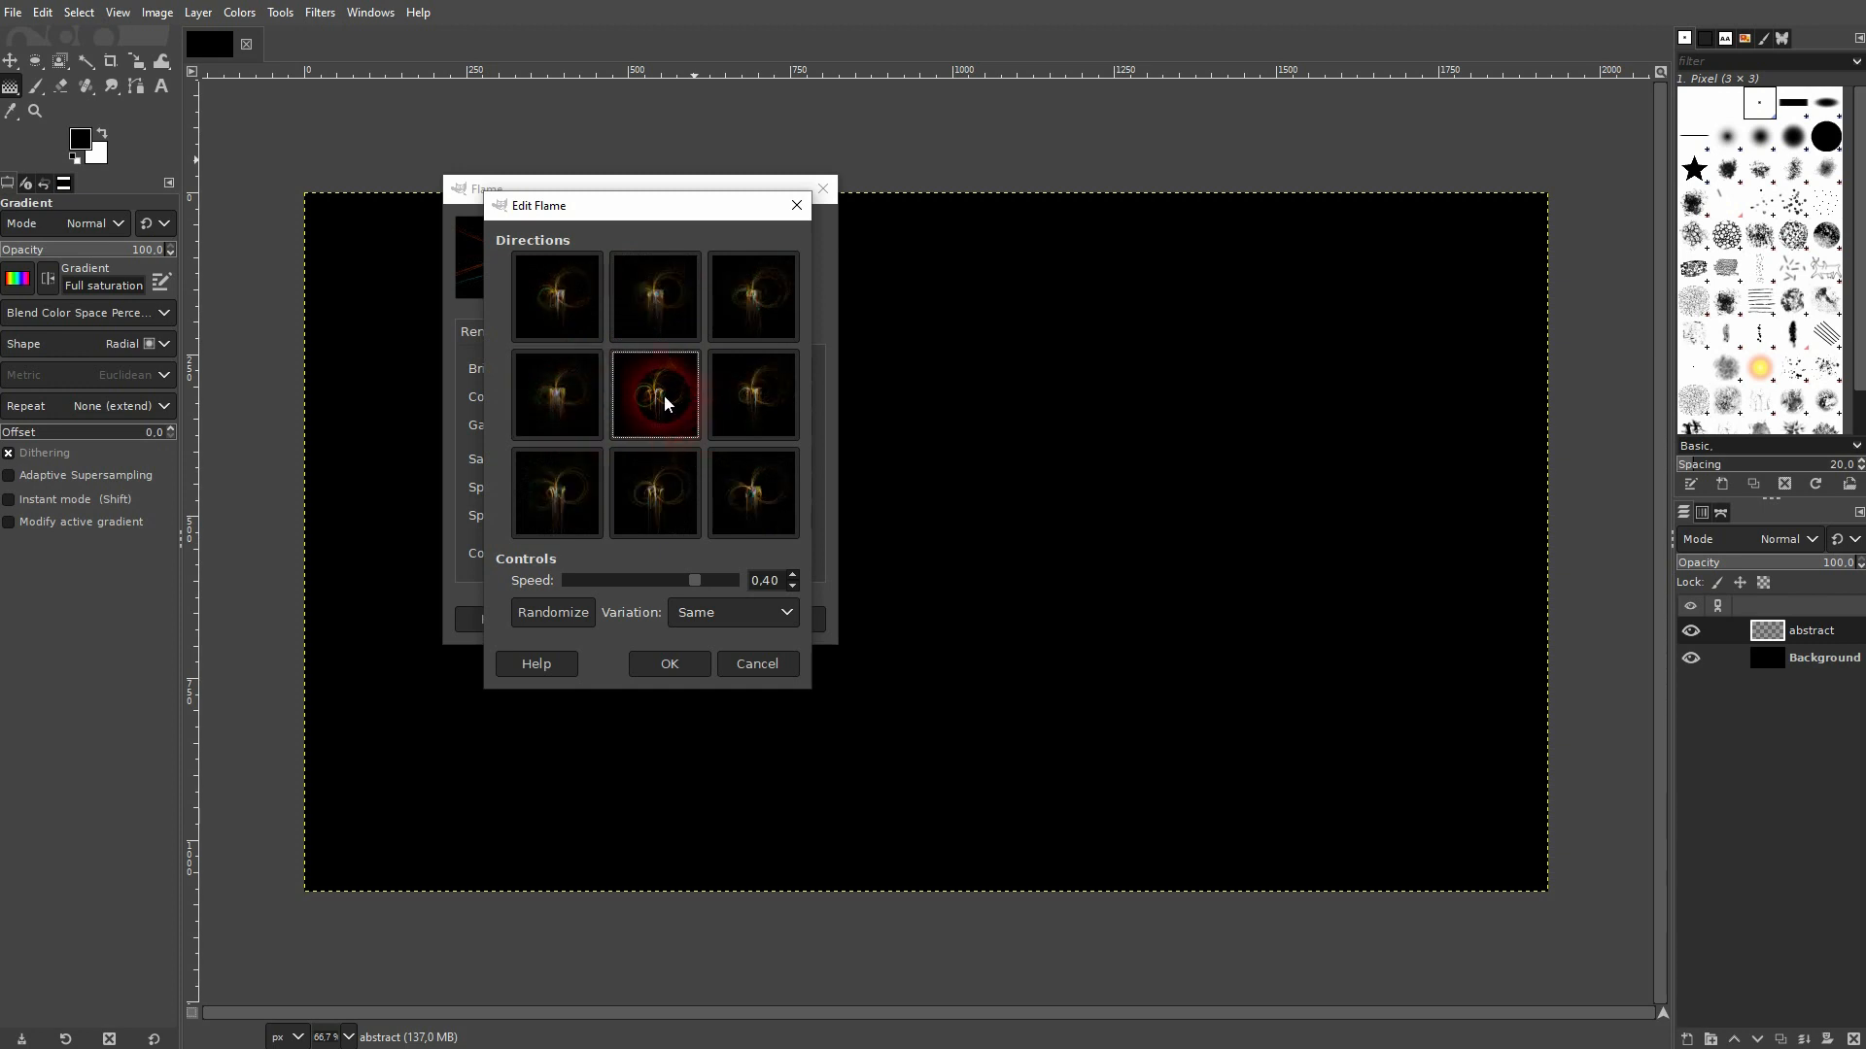
left_click(671, 663)
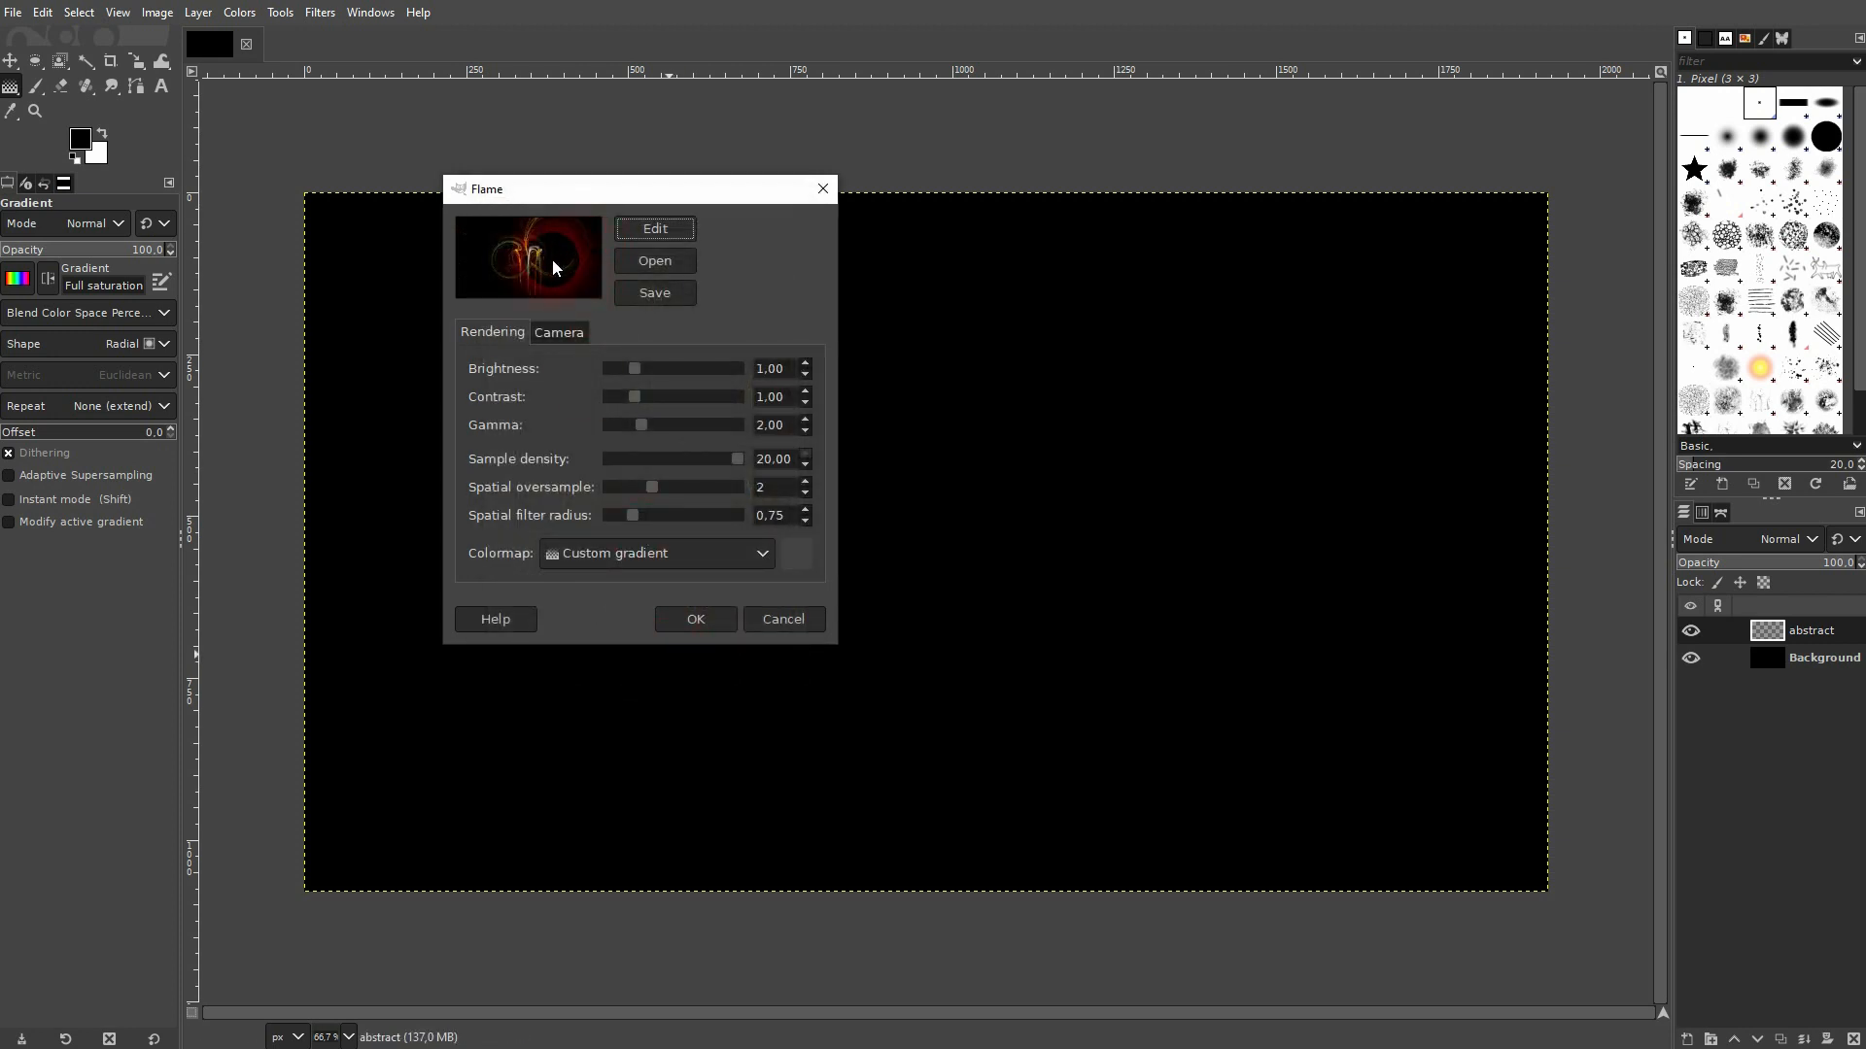
Step: Set the flame's brightness to 1.78, contrast to 2.95, gamma to 3.64 and spatial oversample to 3, and increase the spatial filter radius
left_click_drag(633, 367, 682, 494)
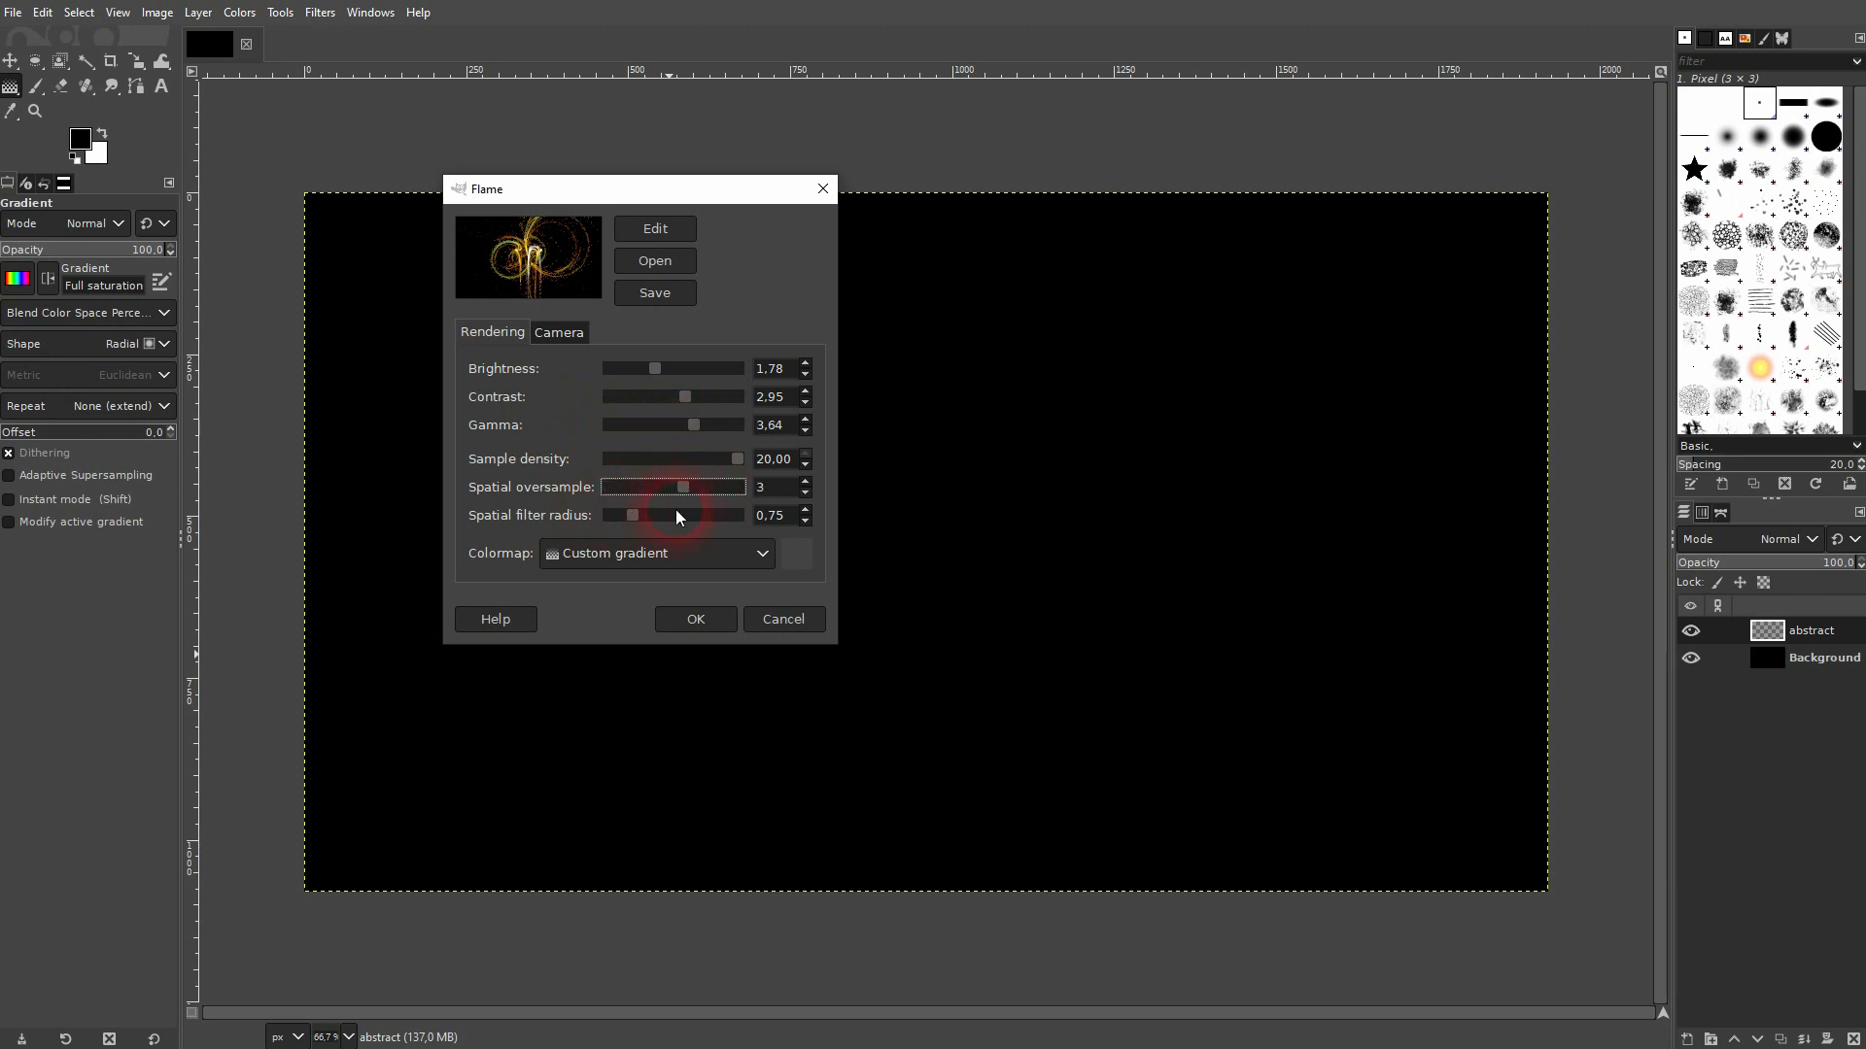
left_click_drag(631, 515, 689, 516)
Step: Adjust the flame's camera settings and render the flame onto the abstract layer
left_click(560, 333)
left_click(631, 396)
mouse_move(637, 401)
left_mouse_down()
mouse_move(557, 398)
mouse_move(763, 397)
mouse_move(622, 398)
mouse_move(574, 424)
mouse_move(656, 428)
mouse_move(618, 427)
mouse_move(632, 393)
mouse_move(603, 397)
mouse_move(623, 406)
mouse_move(662, 366)
mouse_move(748, 367)
mouse_move(498, 393)
mouse_move(700, 391)
mouse_move(609, 394)
mouse_move(647, 420)
left_mouse_up()
left_click(720, 610)
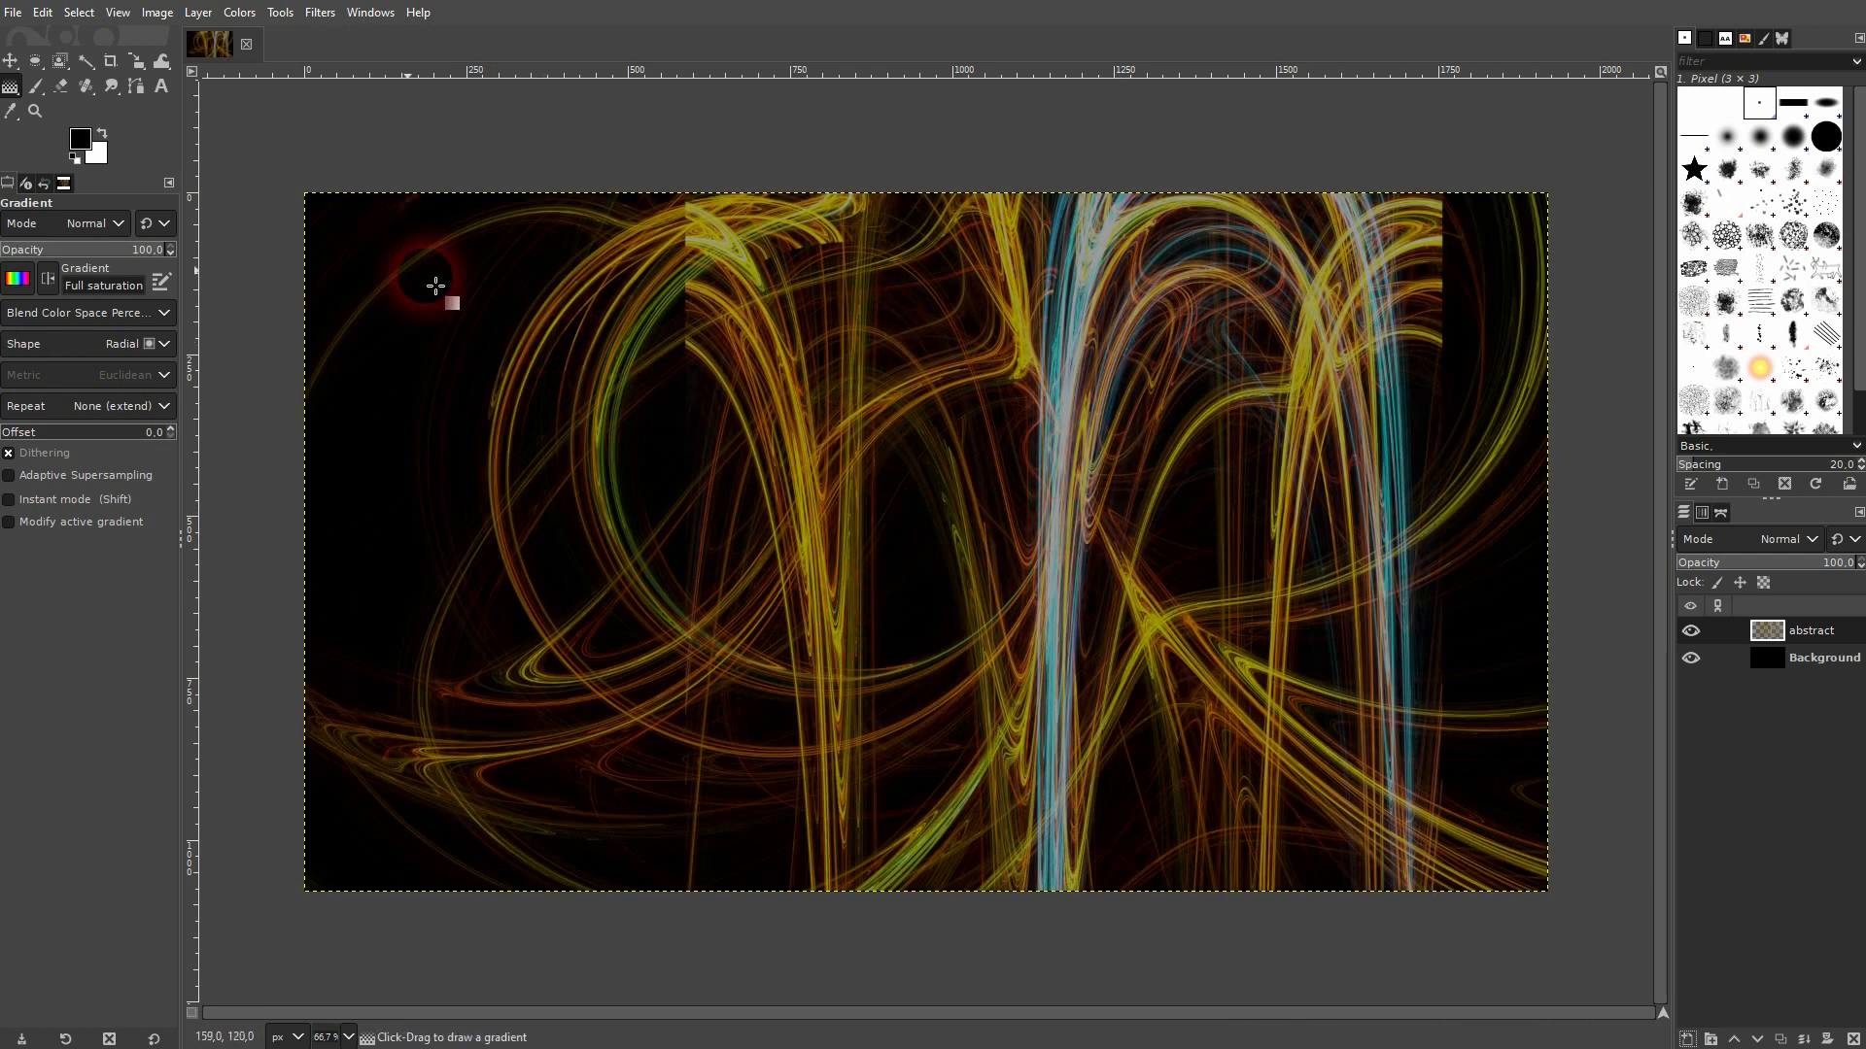
Step: Switch to the Move tool and toggle the abstract layer's visibility off and on to check the rendered flame
left_click(10, 60)
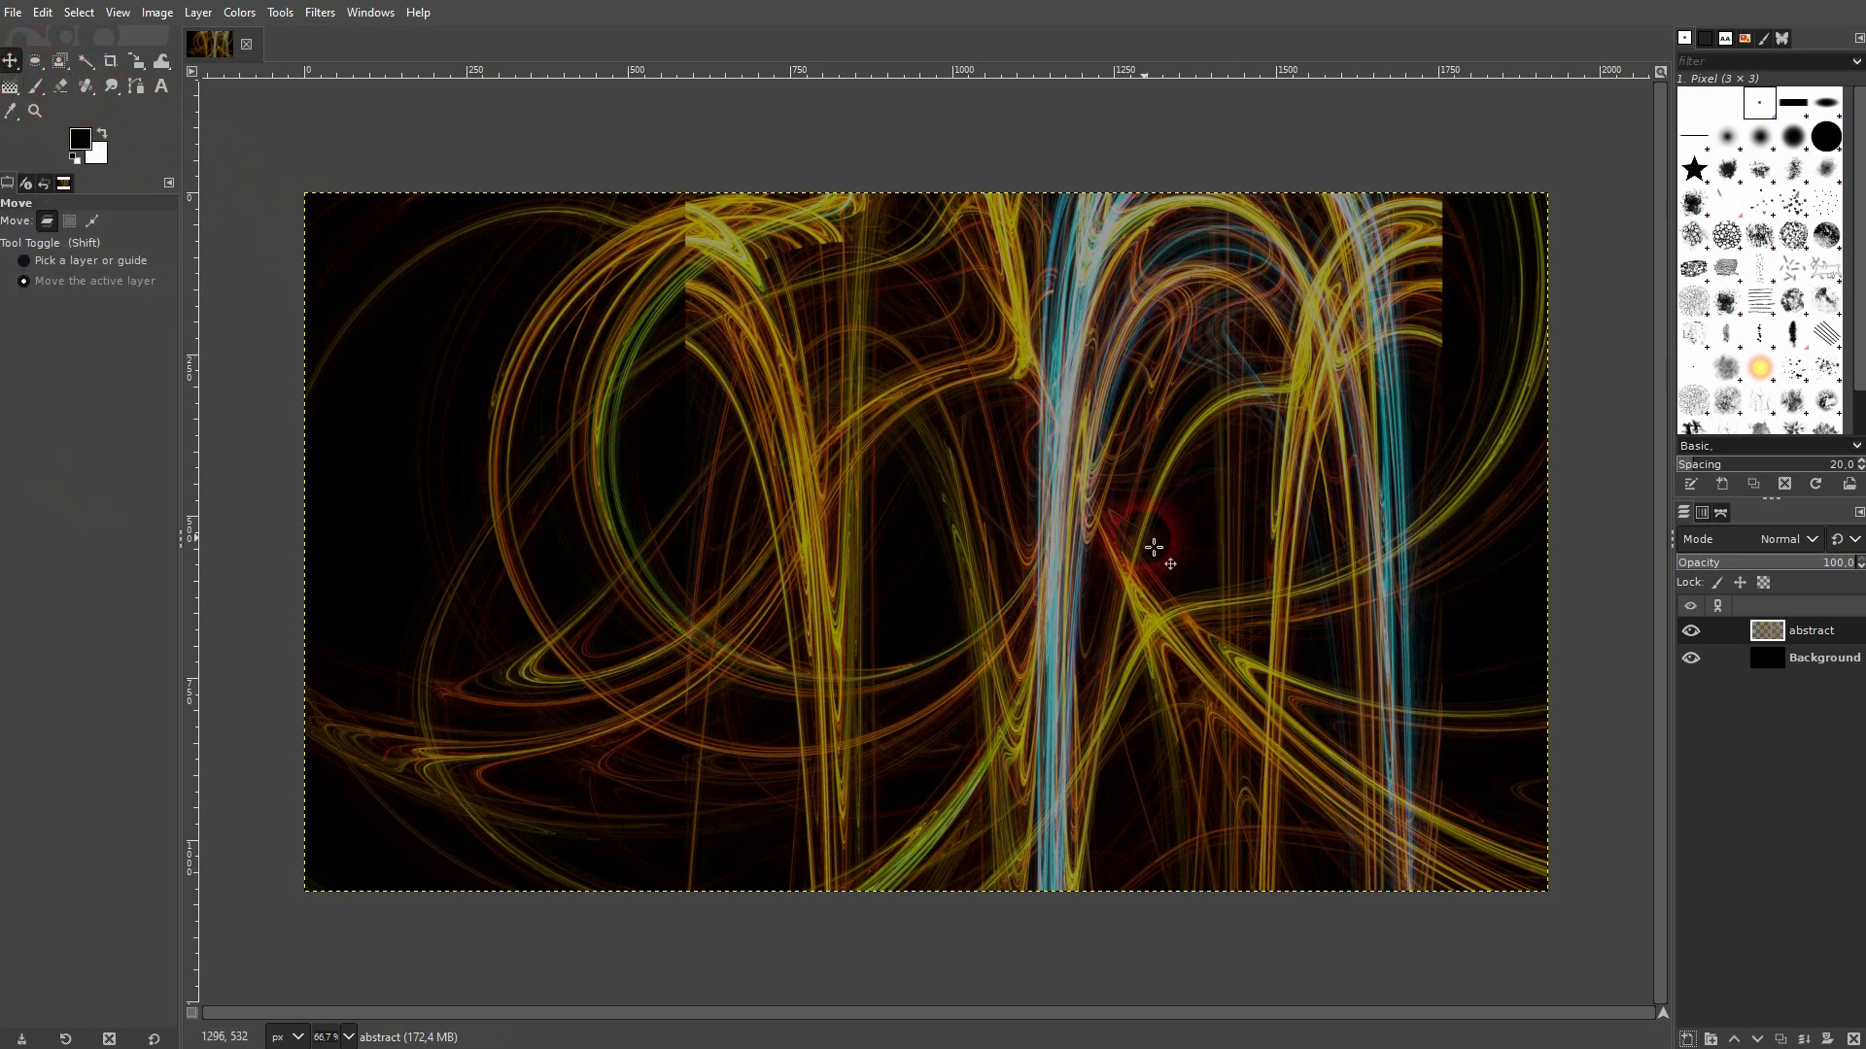
left_click(1691, 631)
left_click(1691, 631)
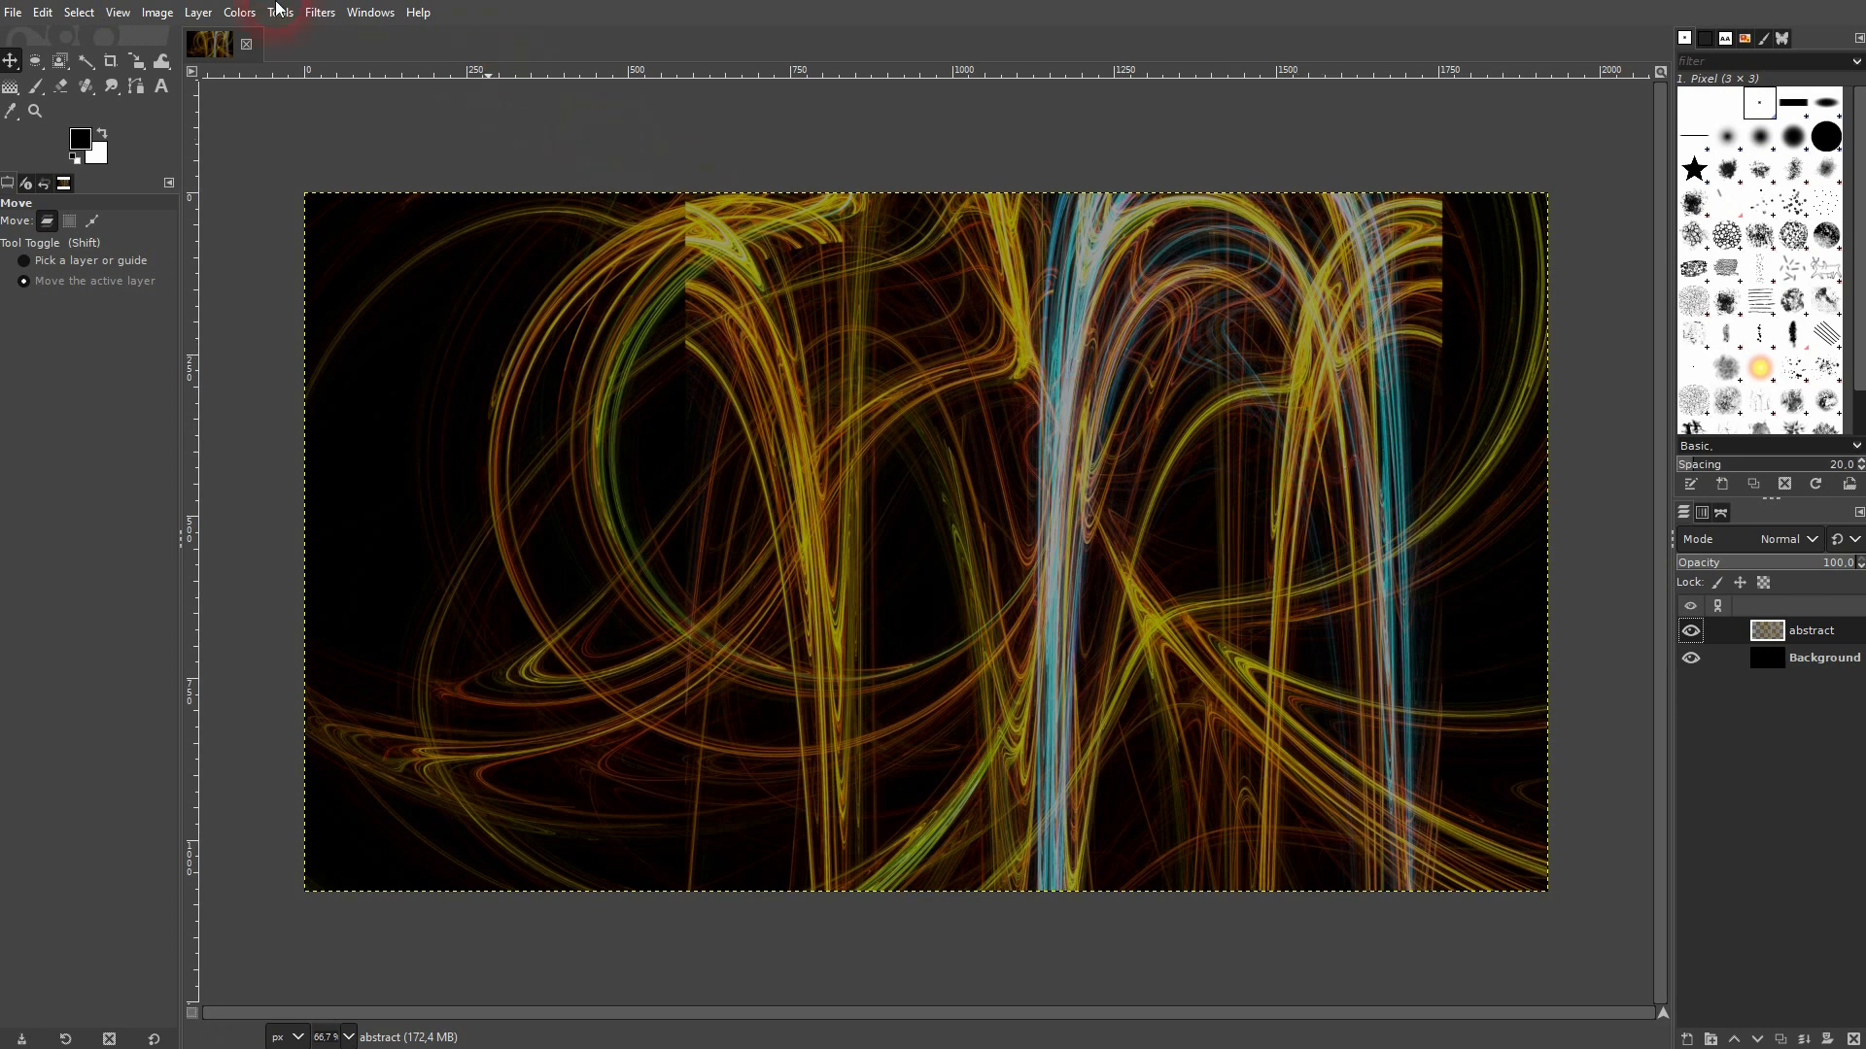
Step: Apply Levels to the abstract layer with the input white point at 72.32 and the midtone gamma at 0.80
left_click(238, 12)
left_click(323, 235)
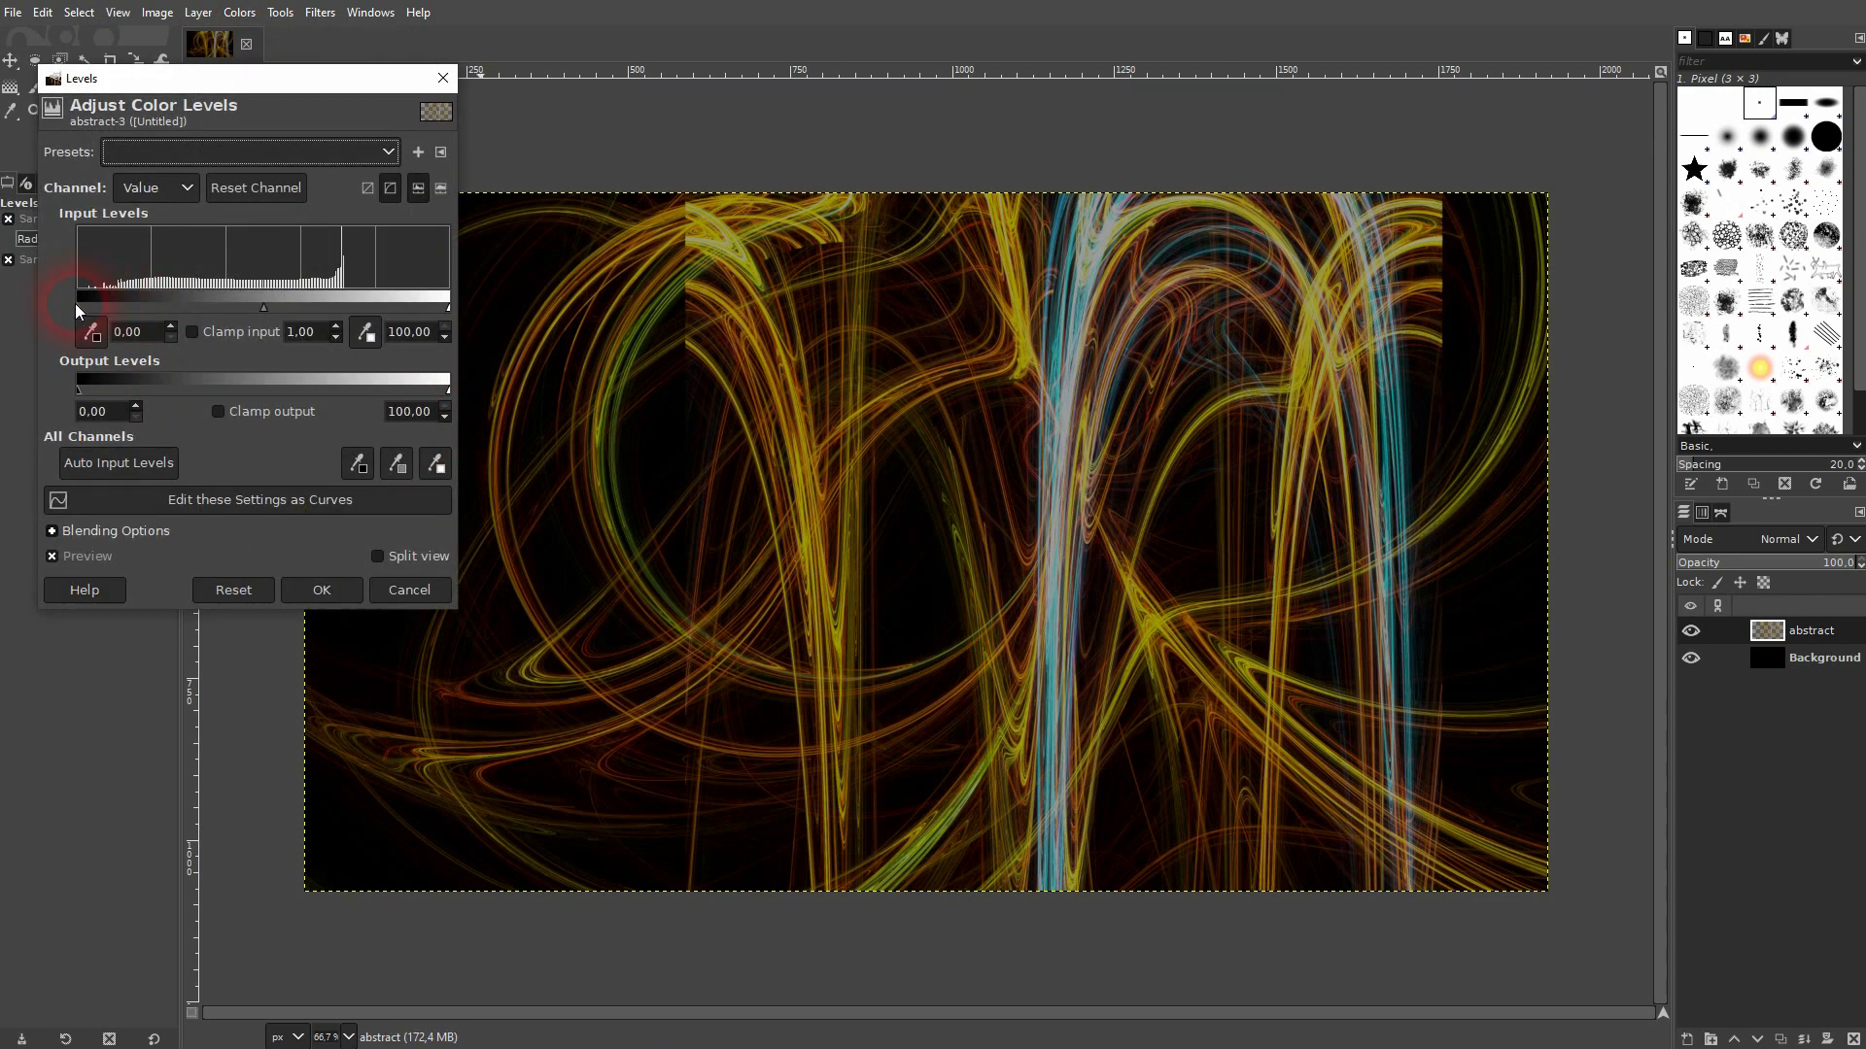
left_click_drag(78, 307, 11, 300)
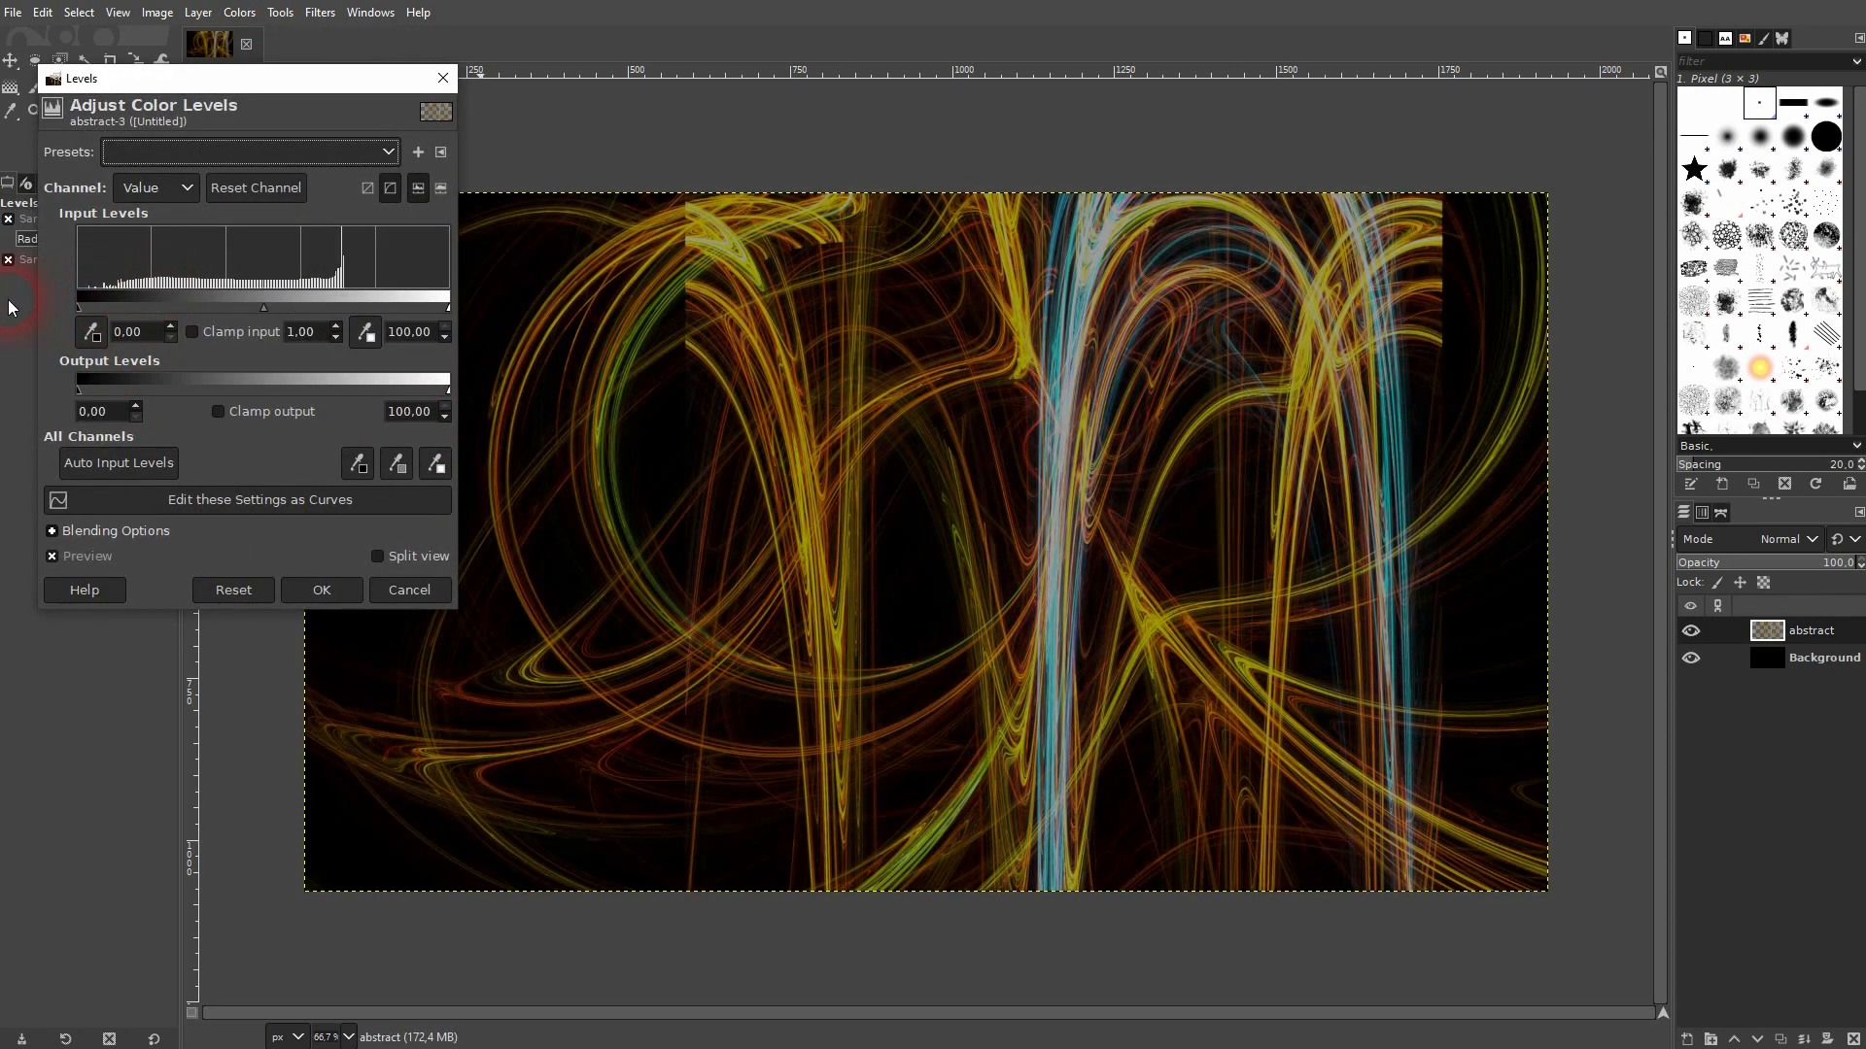
left_click_drag(439, 311, 368, 301)
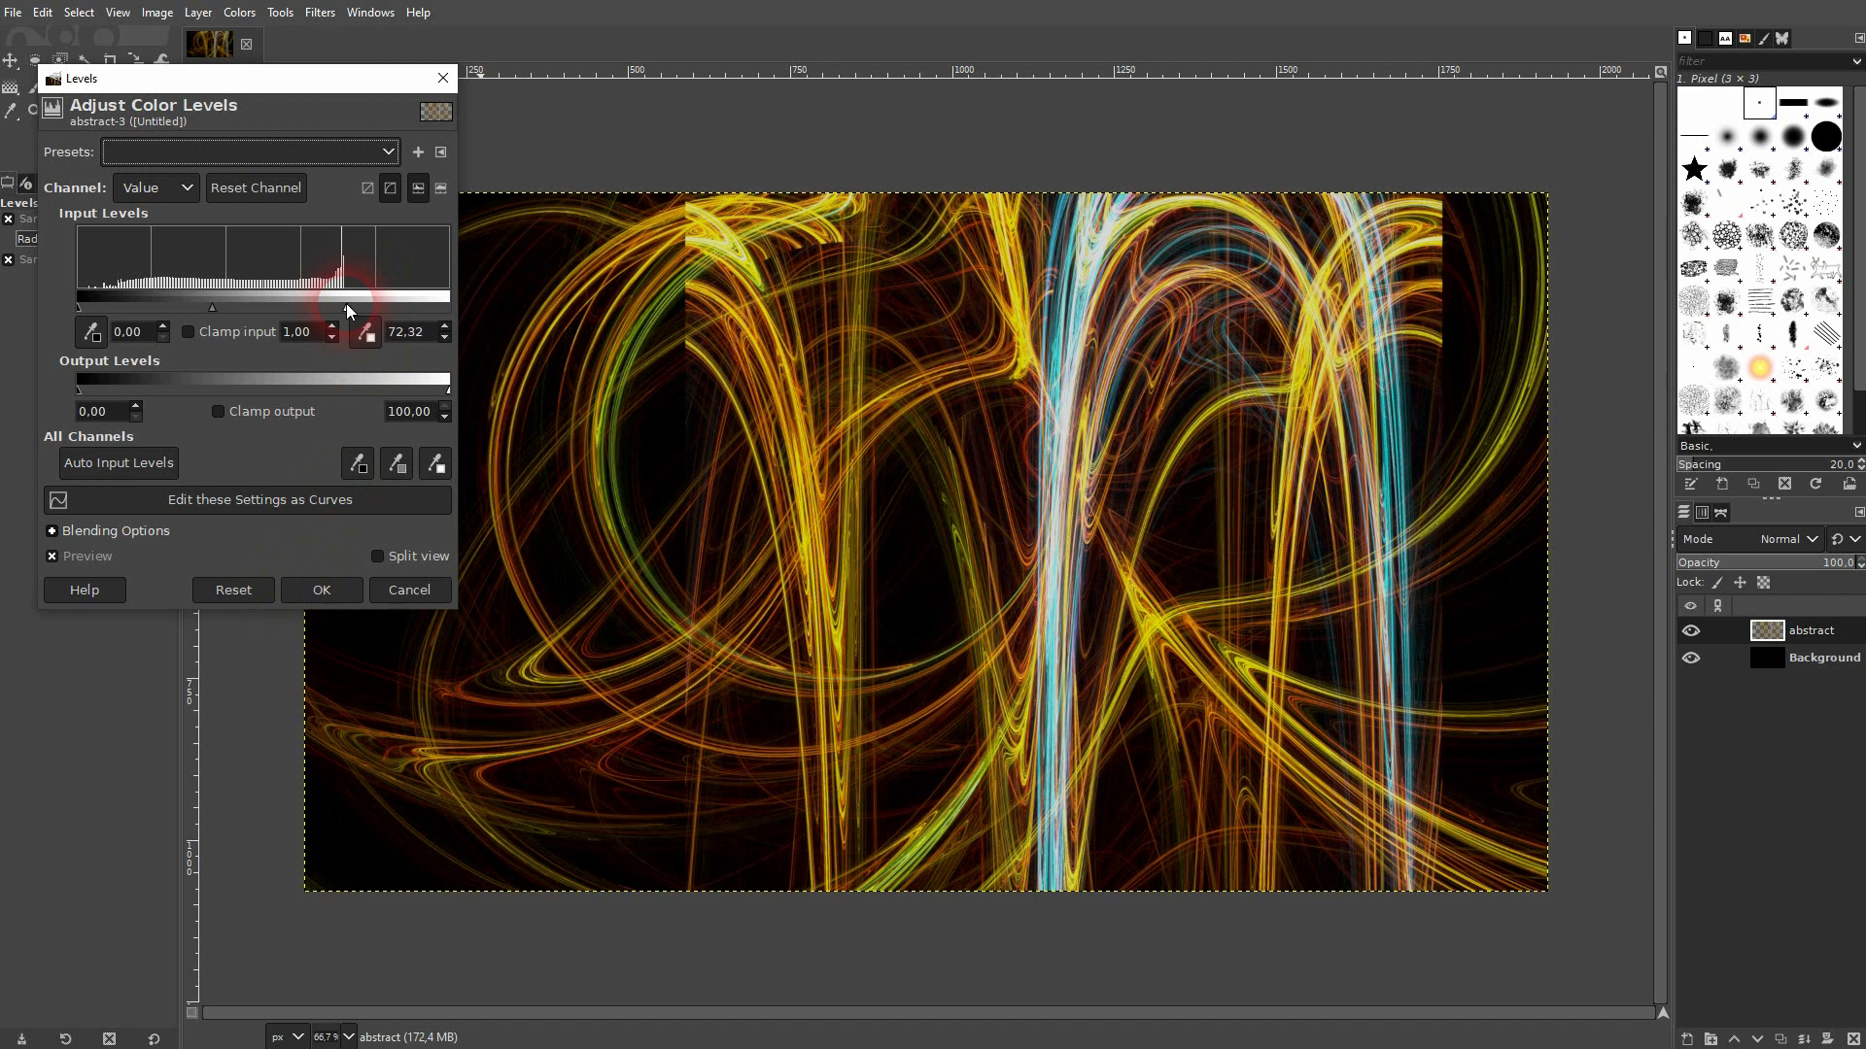
left_click_drag(219, 309, 224, 309)
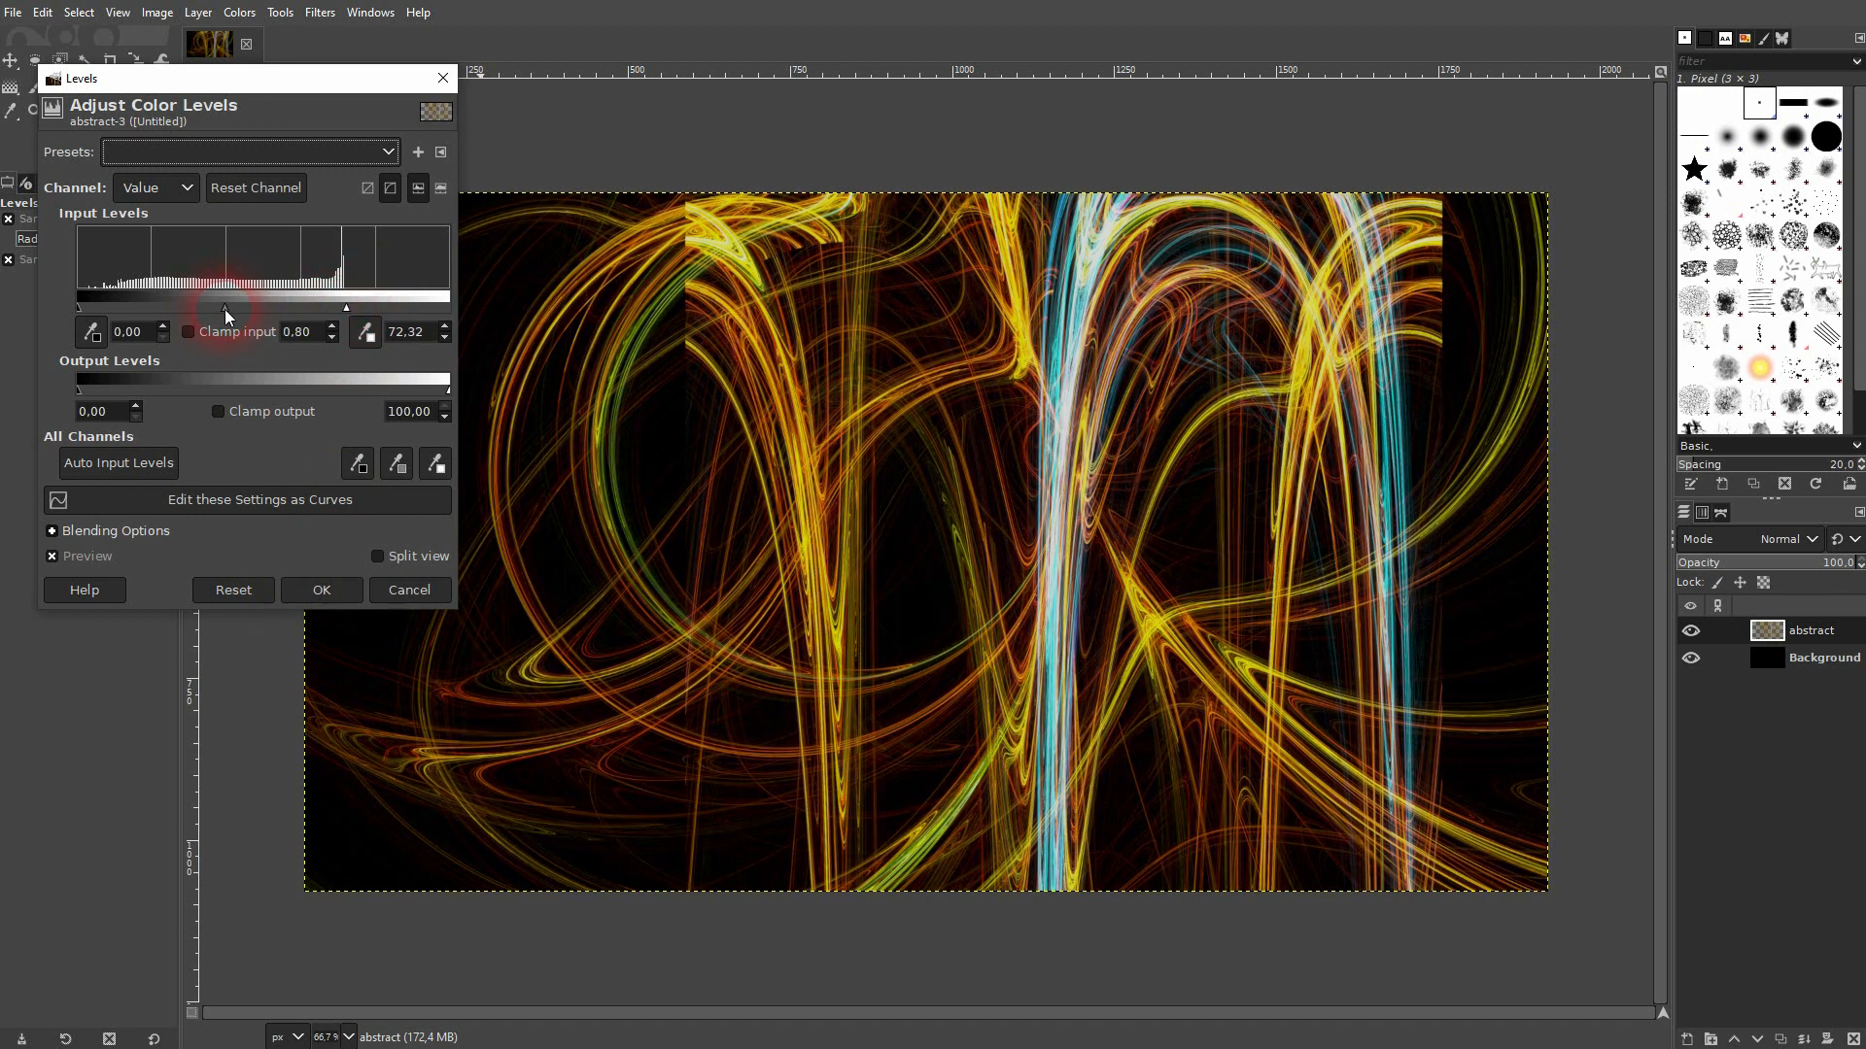
left_click(321, 590)
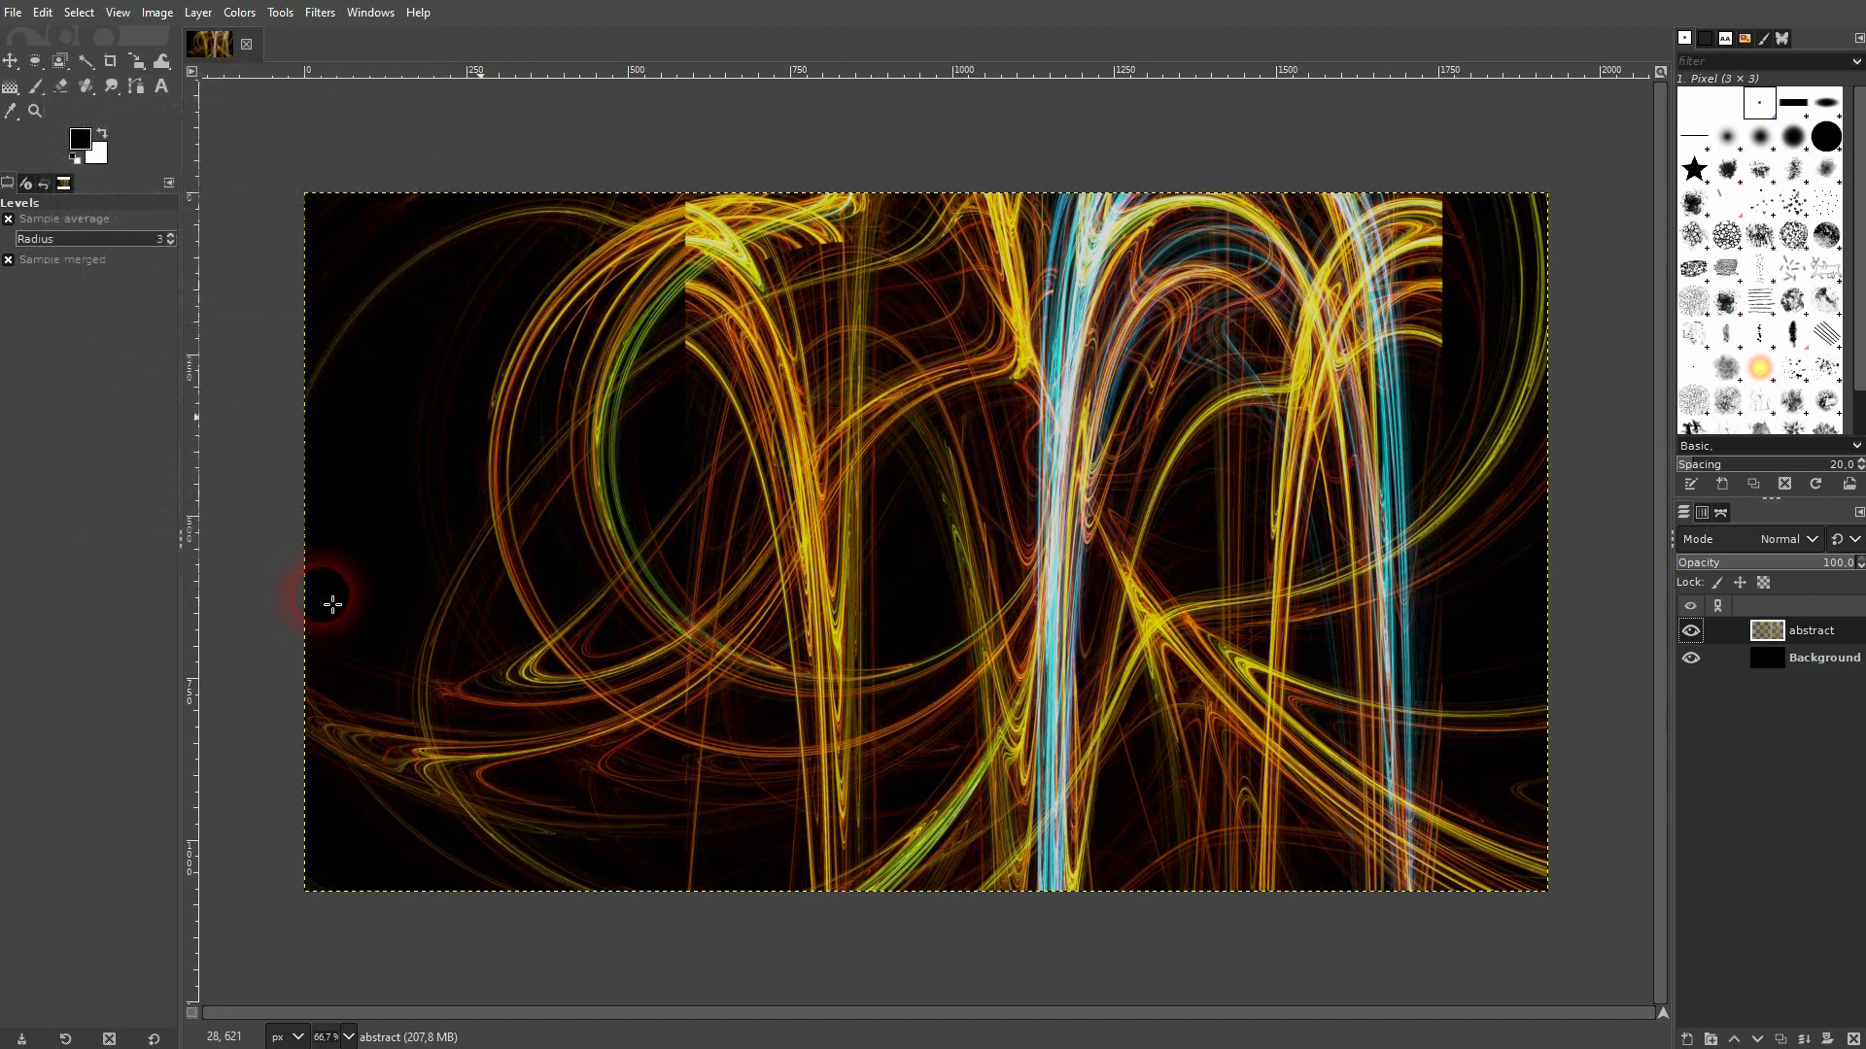
Step: Apply Curves to the abstract layer, adjusting shadows, midtones and highlights with three control points to strengthen the contrast
left_click(238, 13)
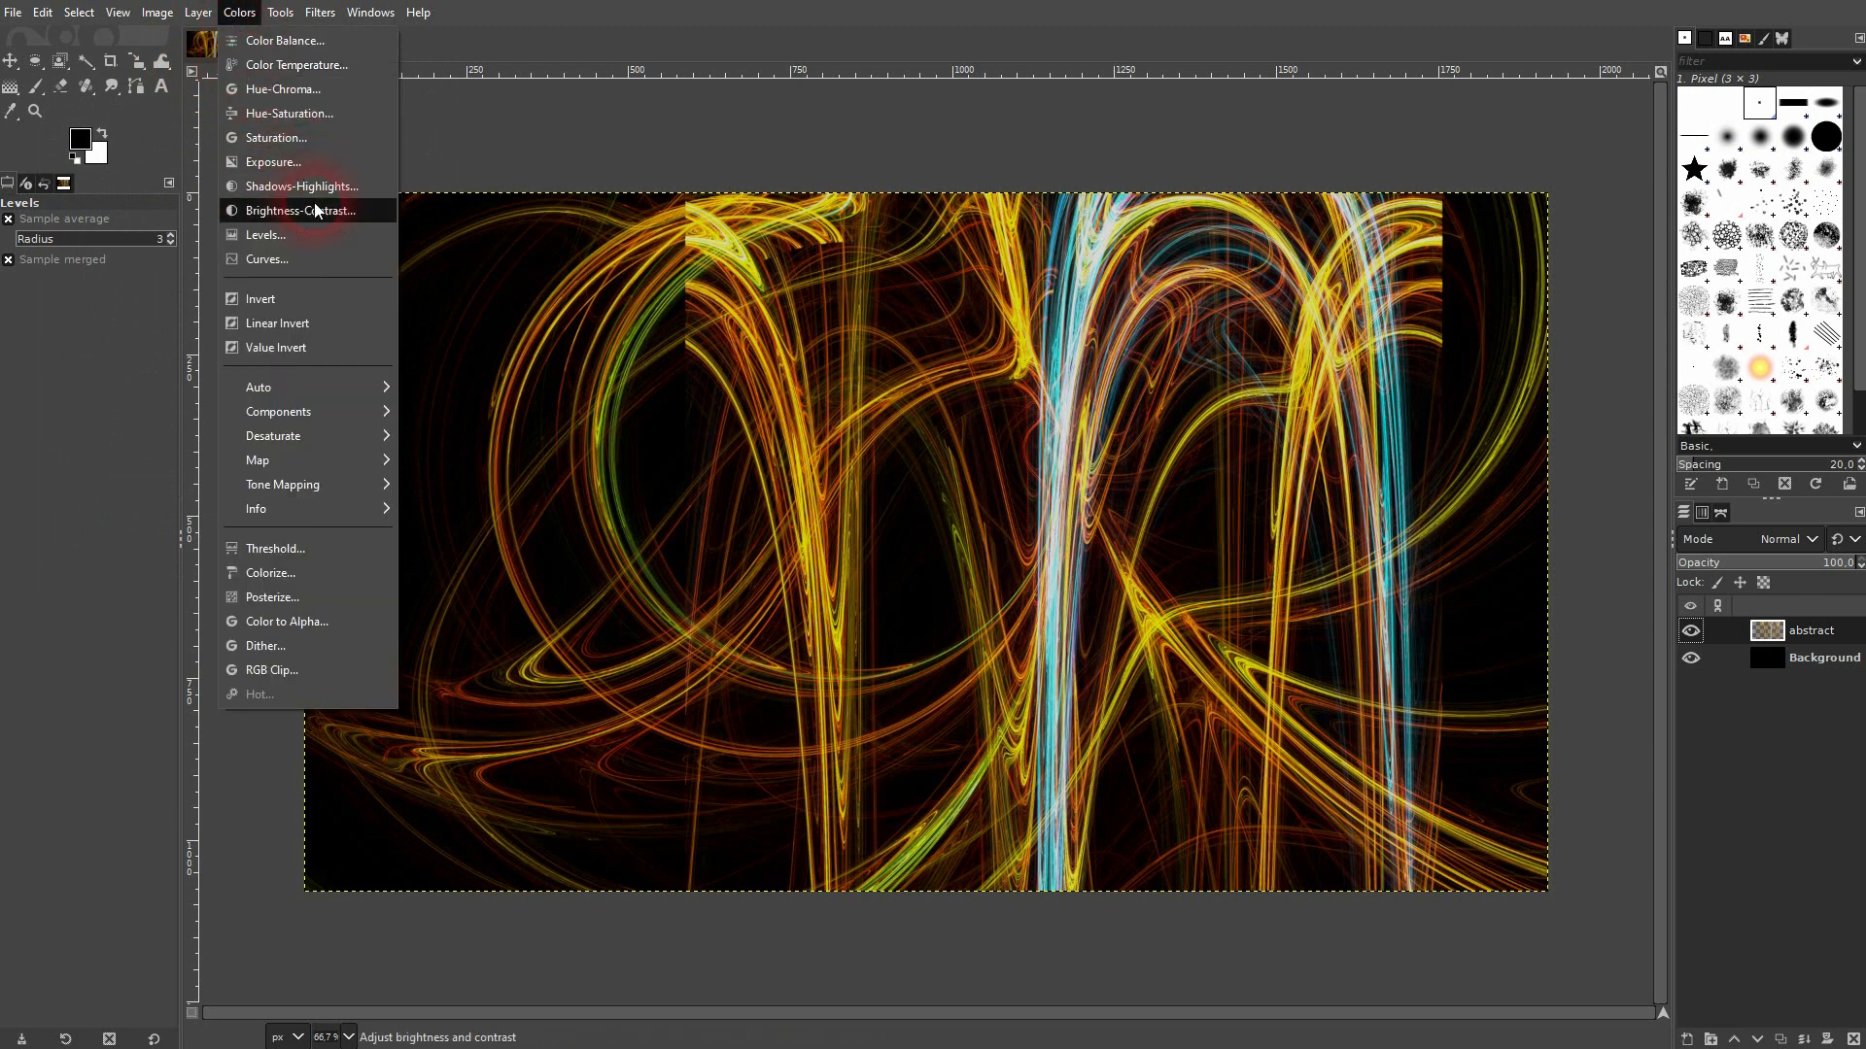
left_click(311, 262)
left_click_drag(183, 498, 182, 456)
left_click_drag(256, 397, 257, 382)
left_click_drag(337, 320, 354, 295)
left_click(306, 656)
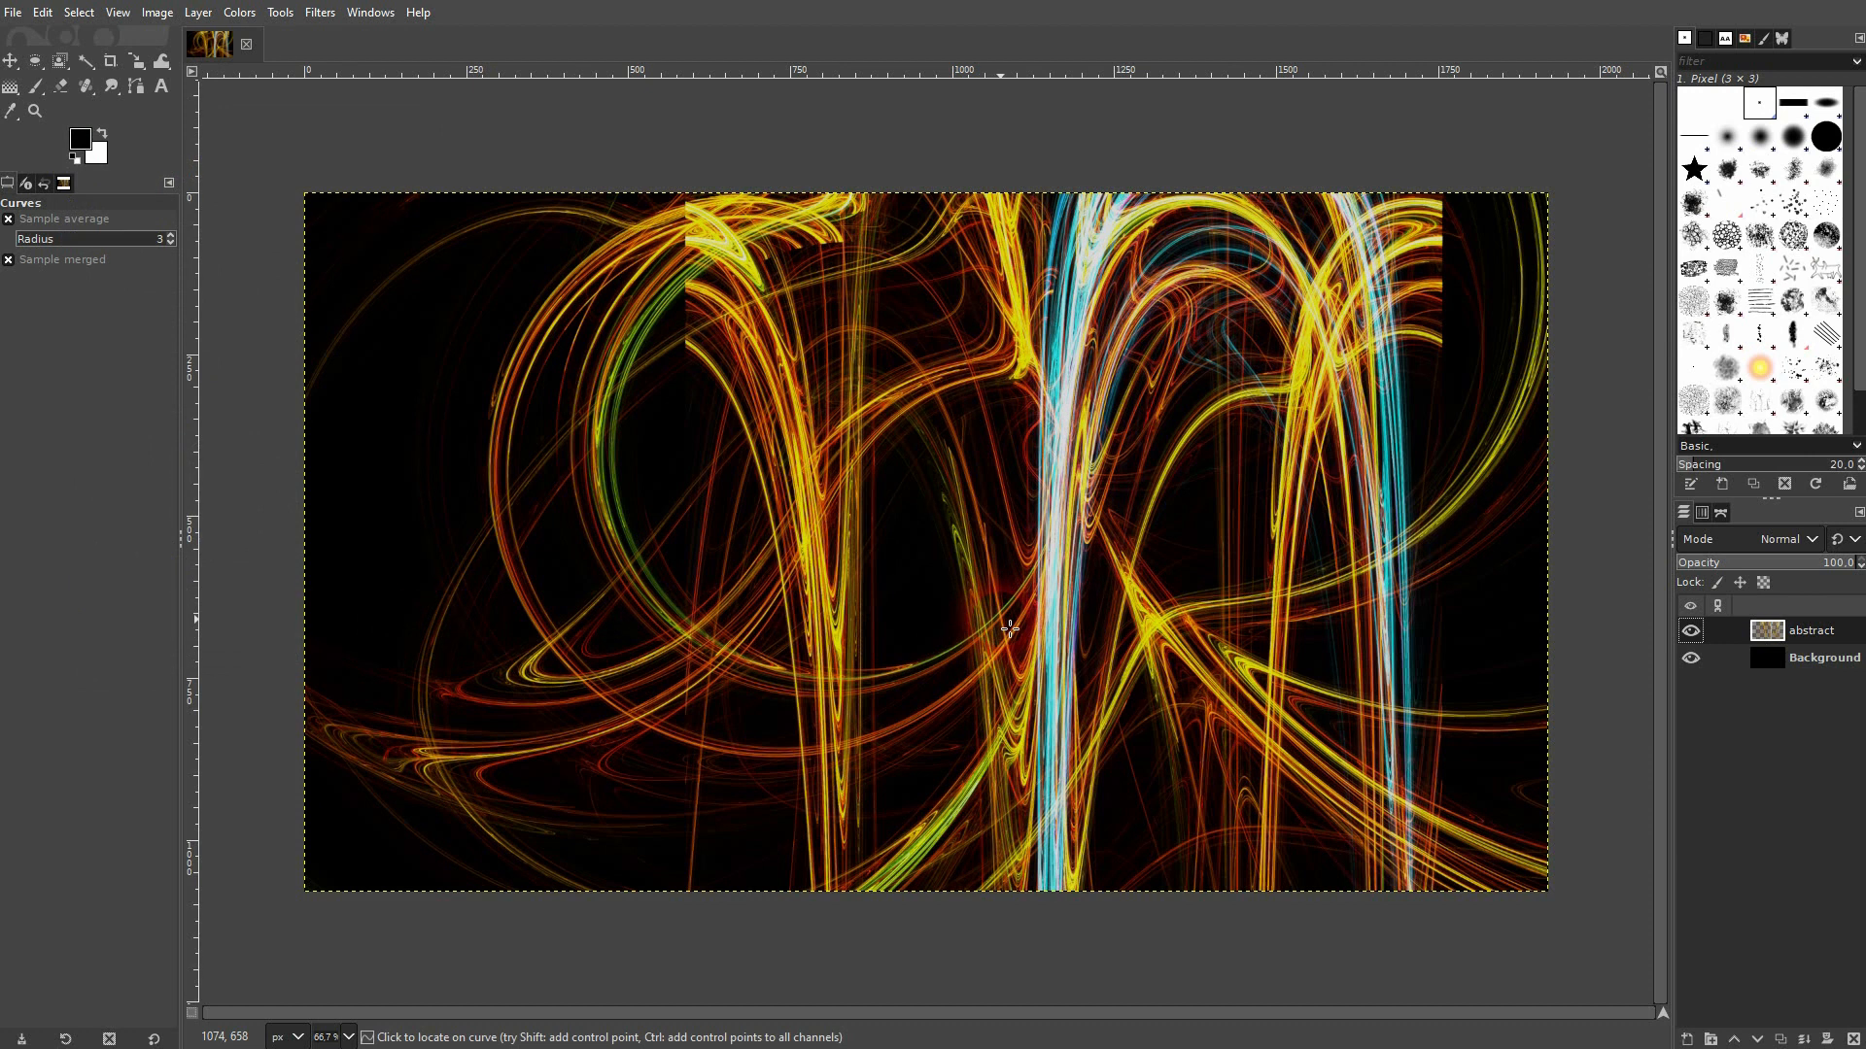